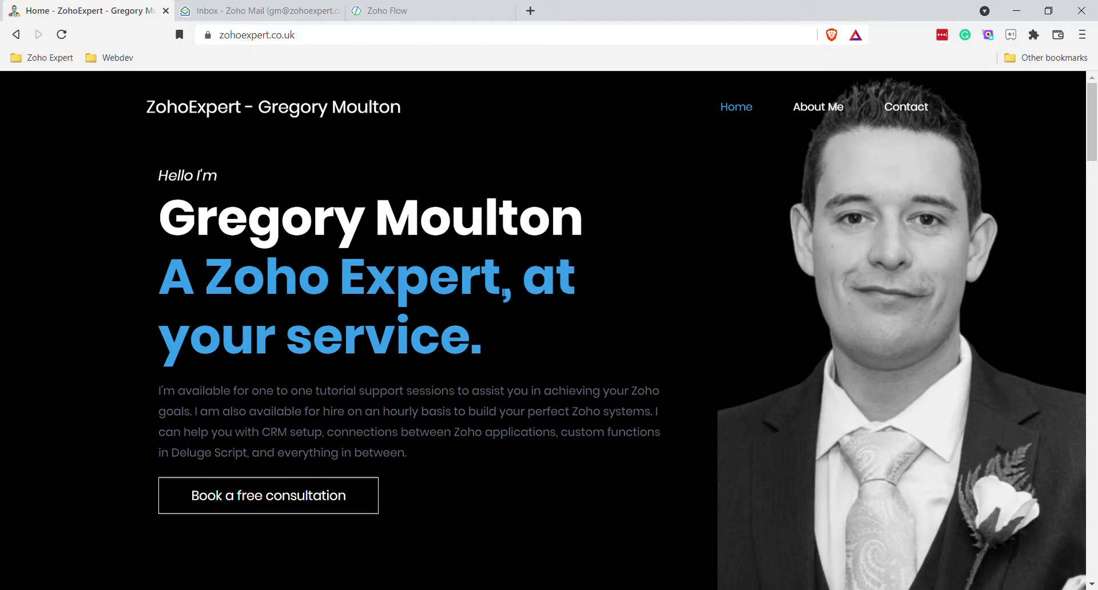
Browse the ZohoExpert About Me and YouTube sections, then switch to the 'Inbox - Zoho Mail' tab.
{"action": "scroll", "coordinate": [498, 292], "scroll_direction": "down", "scroll_amount": 10}
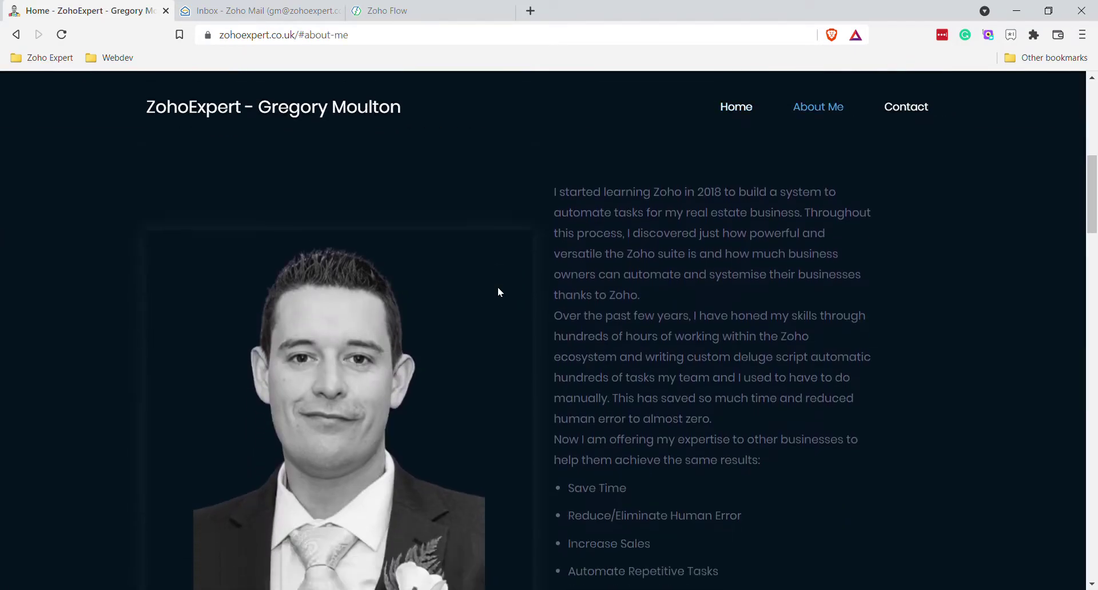
{"action": "scroll", "coordinate": [498, 291], "scroll_direction": "down", "scroll_amount": 7}
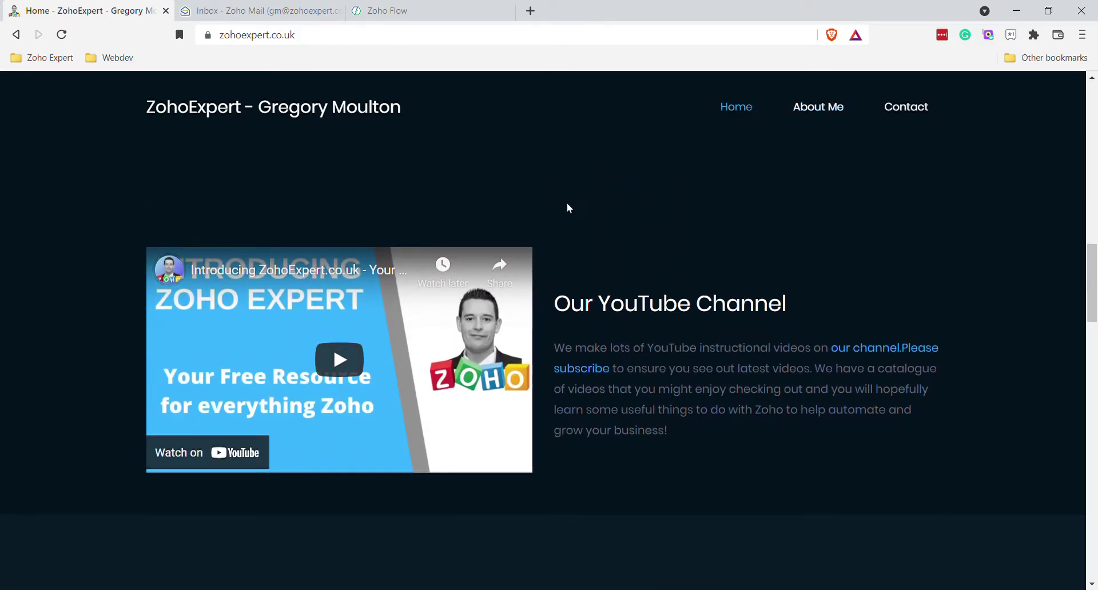
{"action": "scroll", "coordinate": [570, 207], "scroll_direction": "down", "scroll_amount": 1}
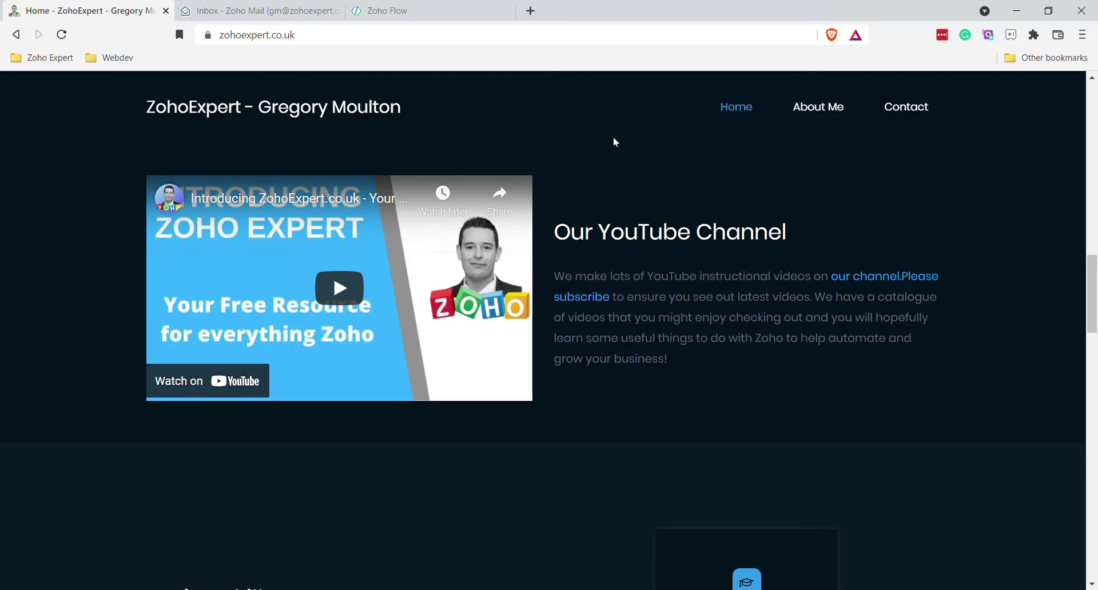
{"action": "scroll", "coordinate": [611, 194], "scroll_direction": "up", "scroll_amount": 8}
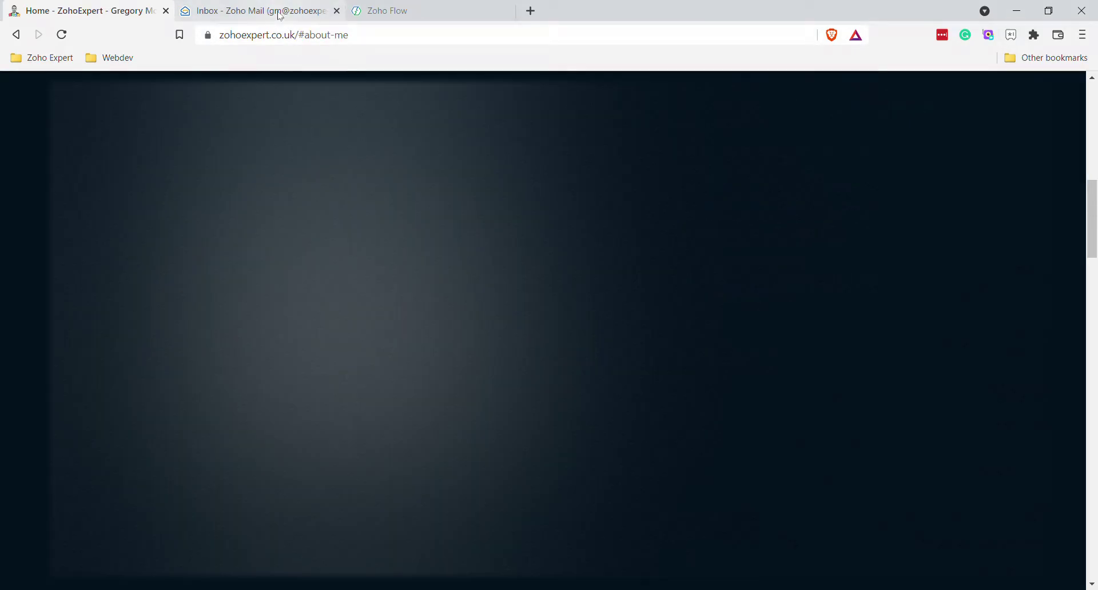
{"action": "left_click", "coordinate": [278, 15]}
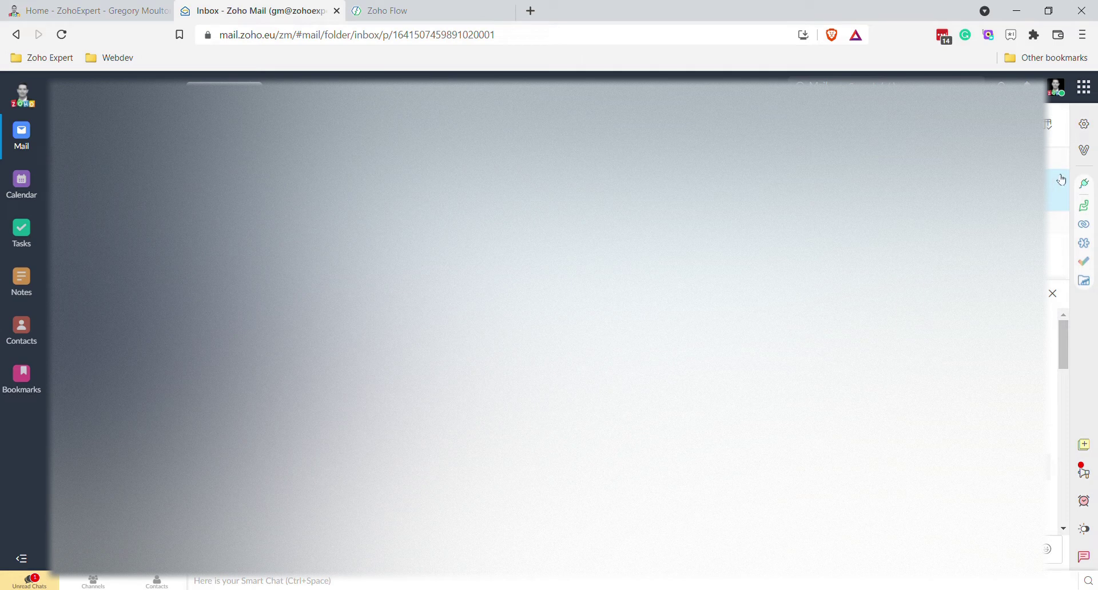
Open Zoho Mail settings and start a new incoming filter from the Filters card.
{"action": "left_click", "coordinate": [1089, 127]}
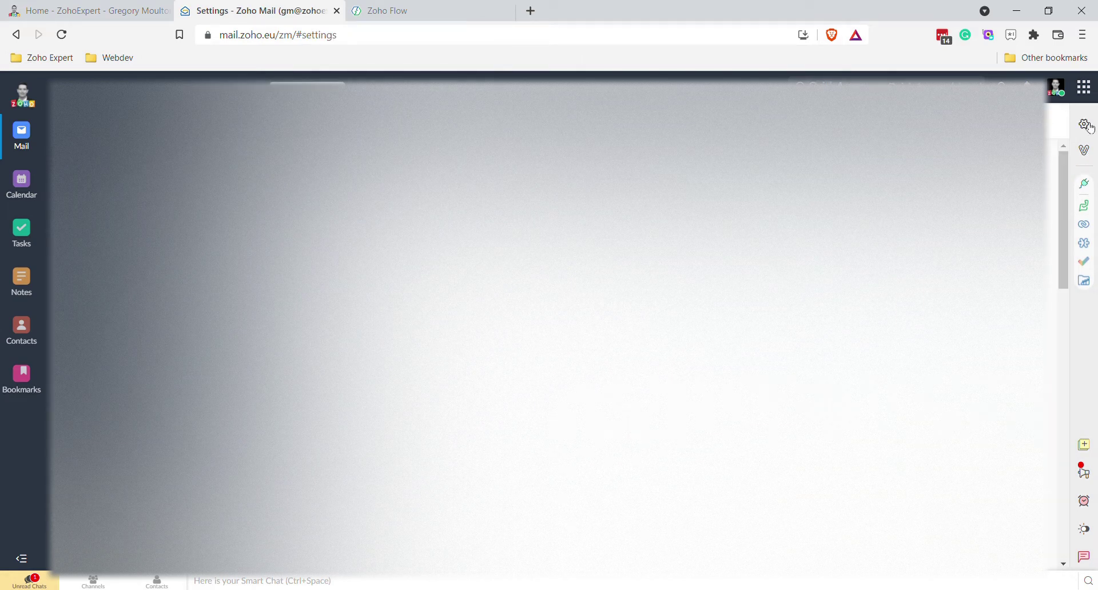
{"action": "scroll", "coordinate": [792, 351], "scroll_direction": "down", "scroll_amount": 3}
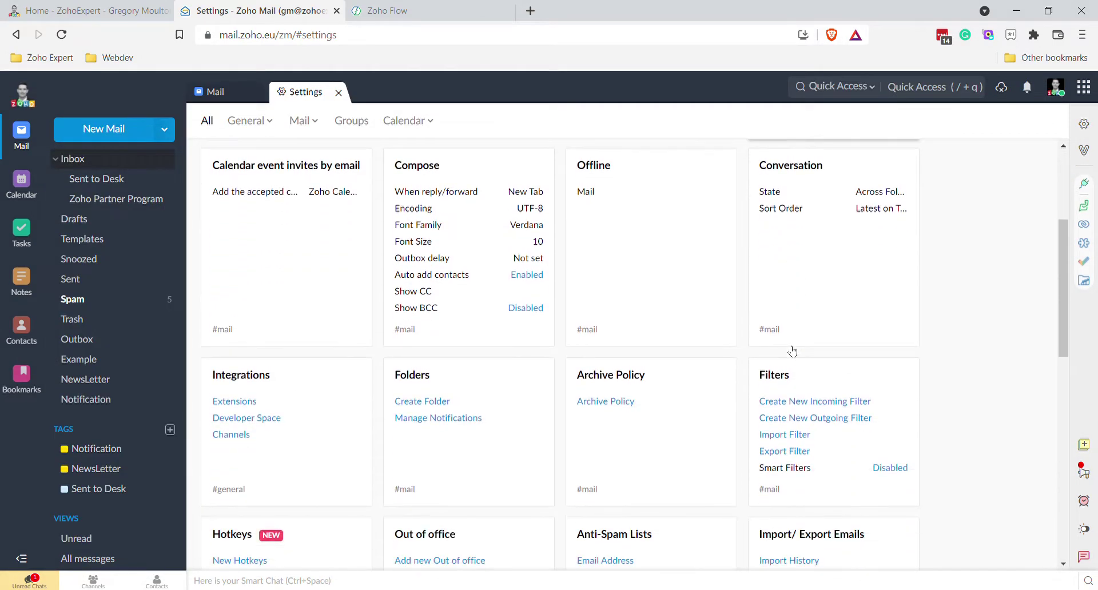
{"action": "left_click", "coordinate": [833, 402]}
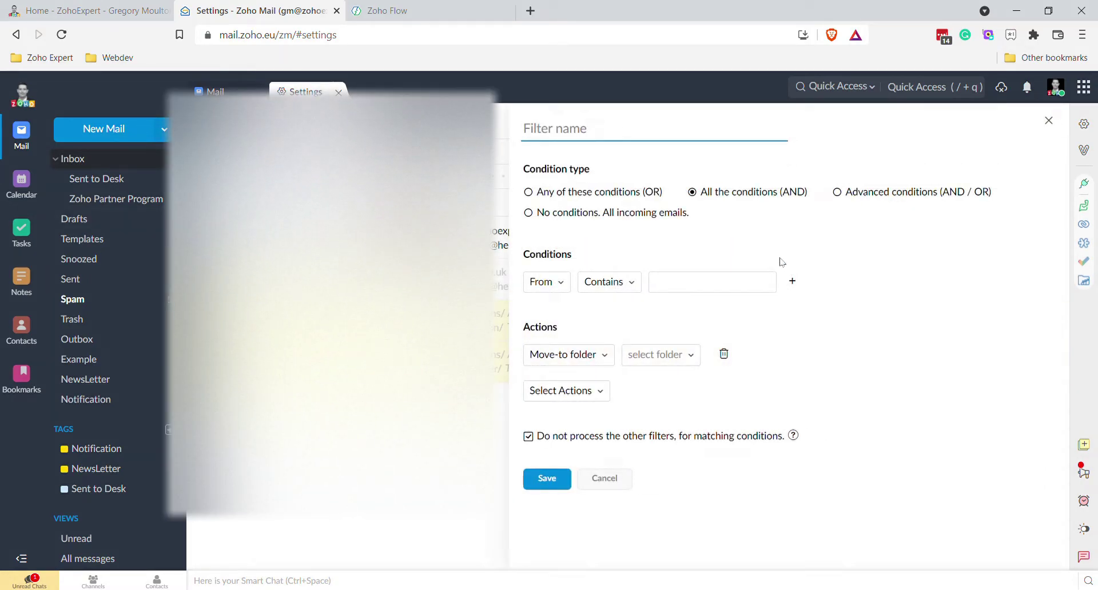
{"action": "left_click", "coordinate": [536, 214]}
Name the filter 'HTML to Webhook' with no conditions and a Custom function (Creator) action.
{"action": "left_click", "coordinate": [531, 228]}
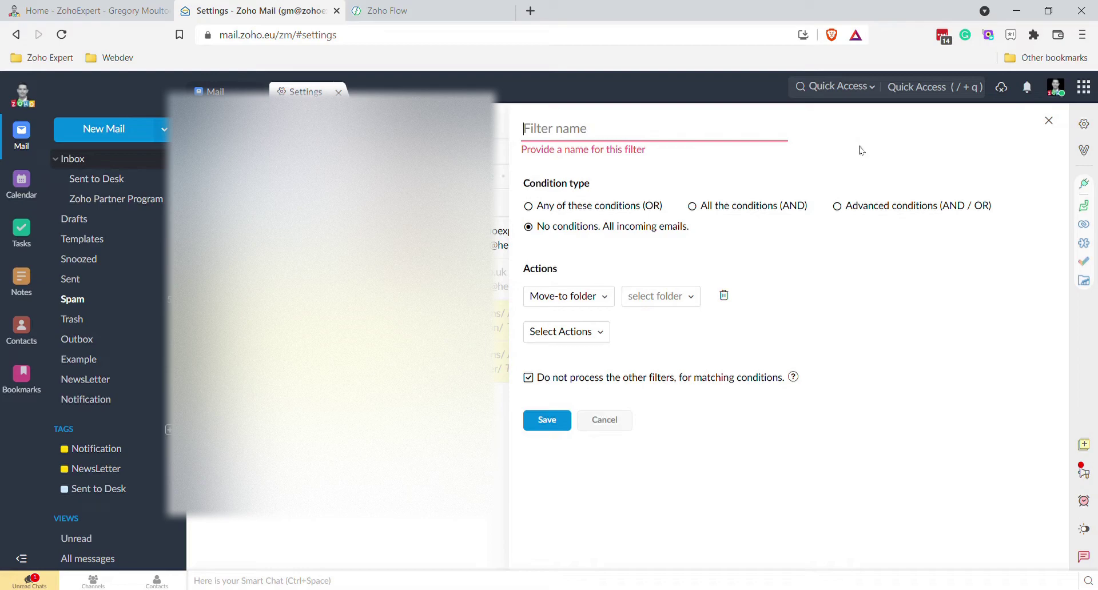
{"action": "type", "text": "HTML to Webhook"}
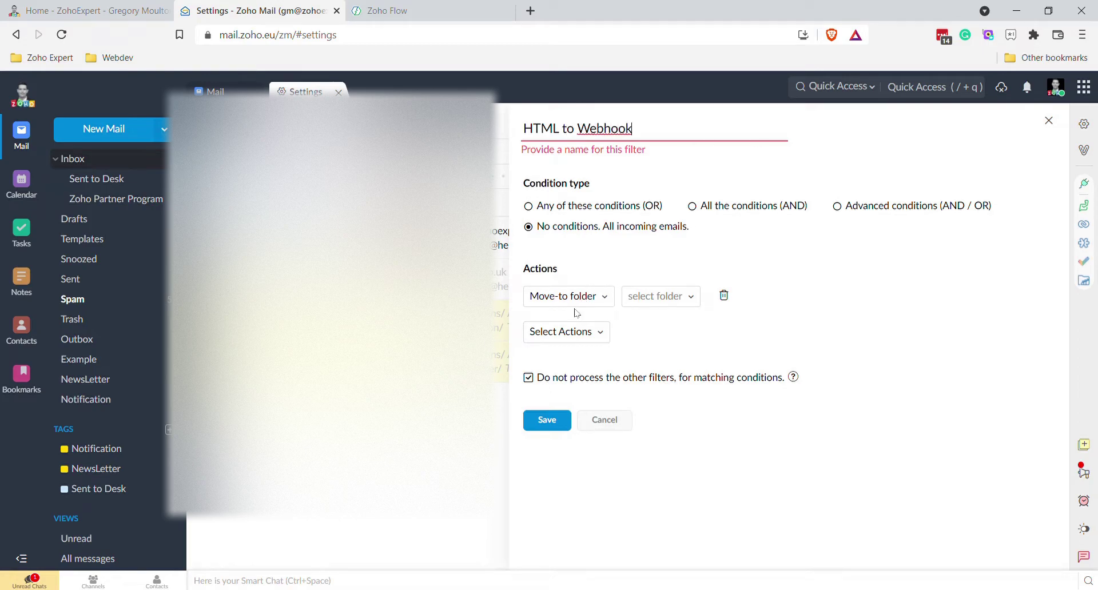
{"action": "left_click", "coordinate": [558, 296]}
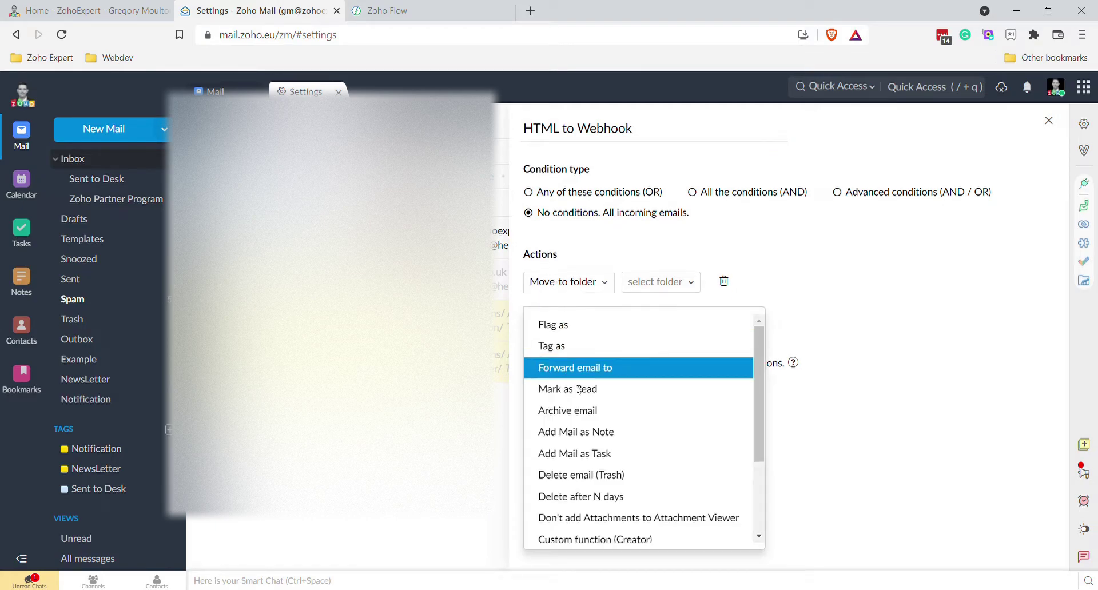
{"action": "left_click", "coordinate": [603, 541]}
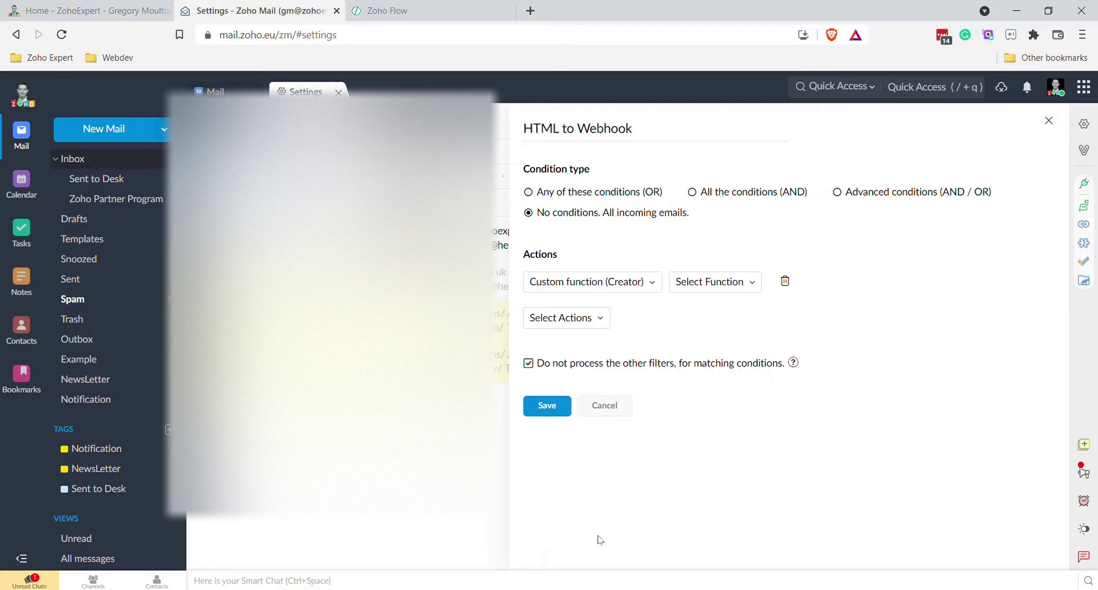
{"action": "left_click", "coordinate": [718, 283]}
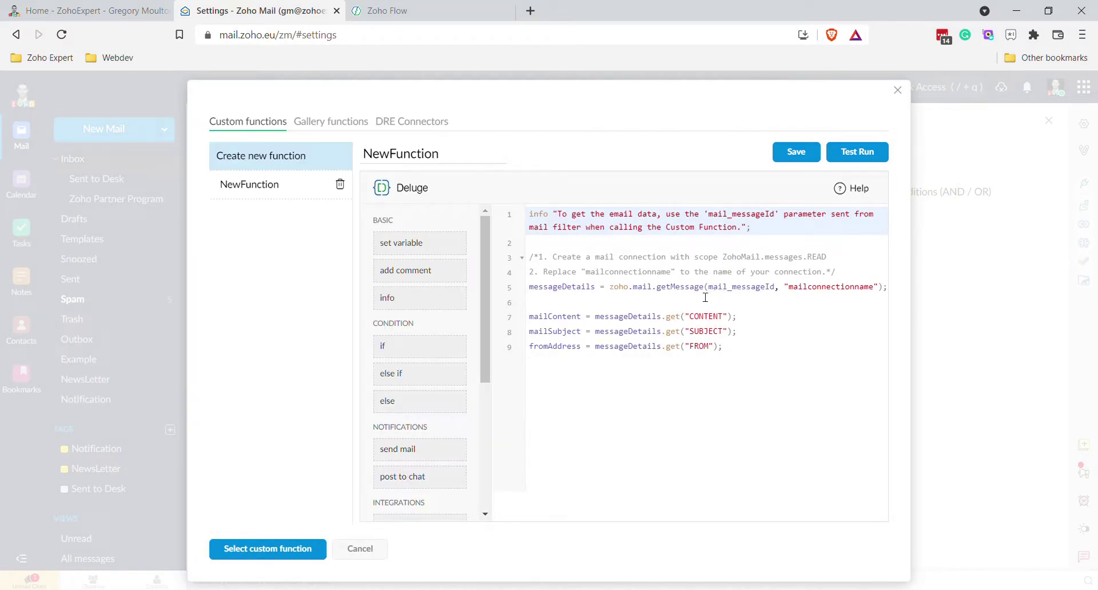
Rename the new Deluge function to HTML_to_Webhook.
{"action": "double_click", "coordinate": [427, 155]}
{"action": "type", "text": "HTML_to_Webhook"}
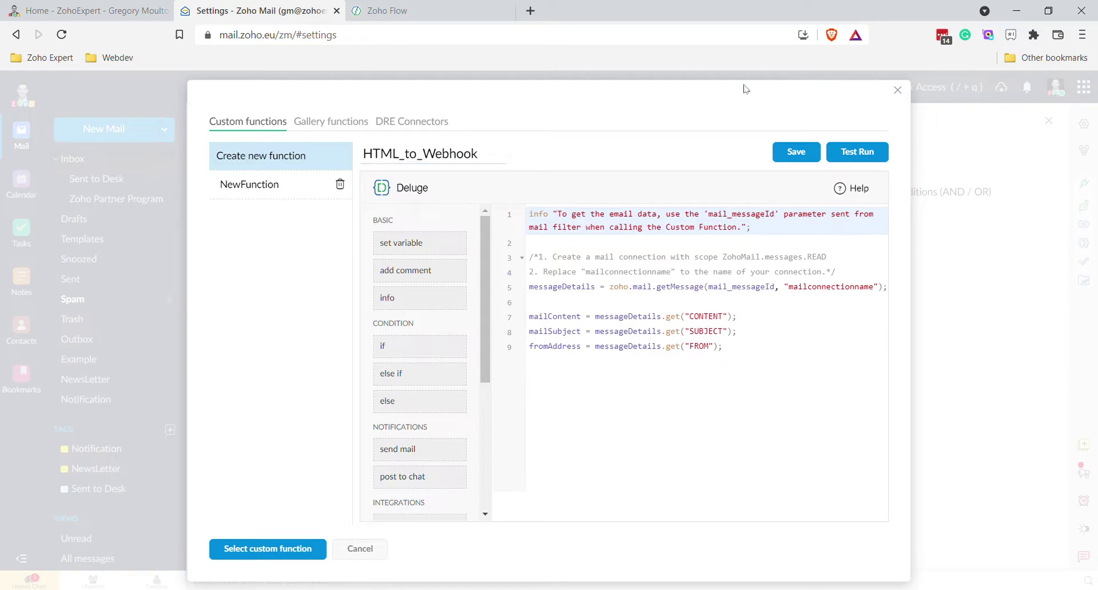
{"action": "left_click", "coordinate": [799, 335]}
Inspect the 'mailconnectionname' placeholder on line 5, then view the DRE Connectors section.
{"action": "double_click", "coordinate": [818, 292]}
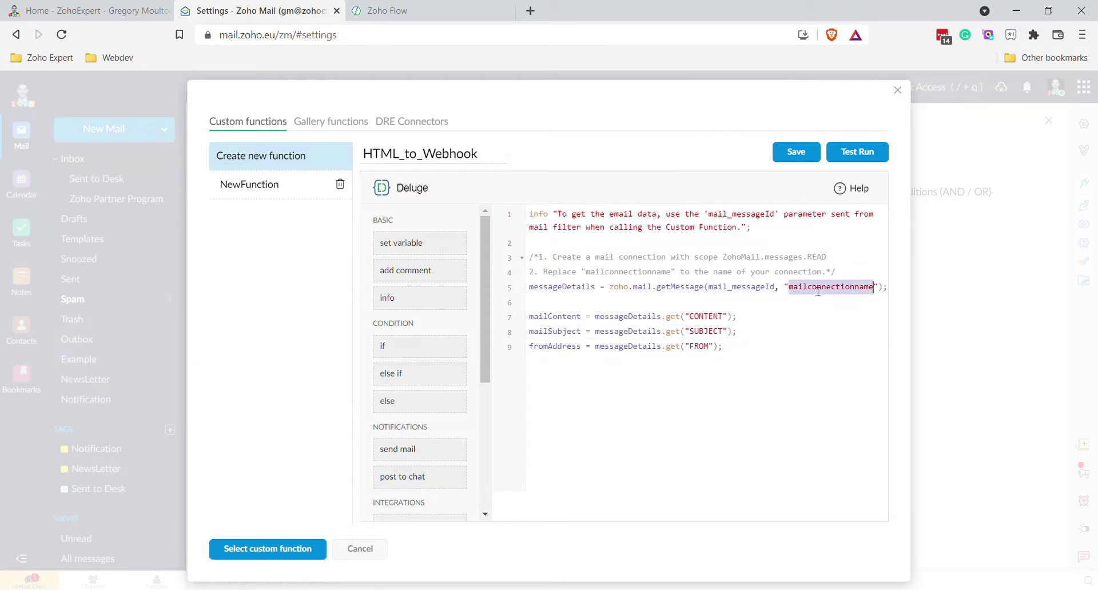
{"action": "left_click", "coordinate": [860, 294]}
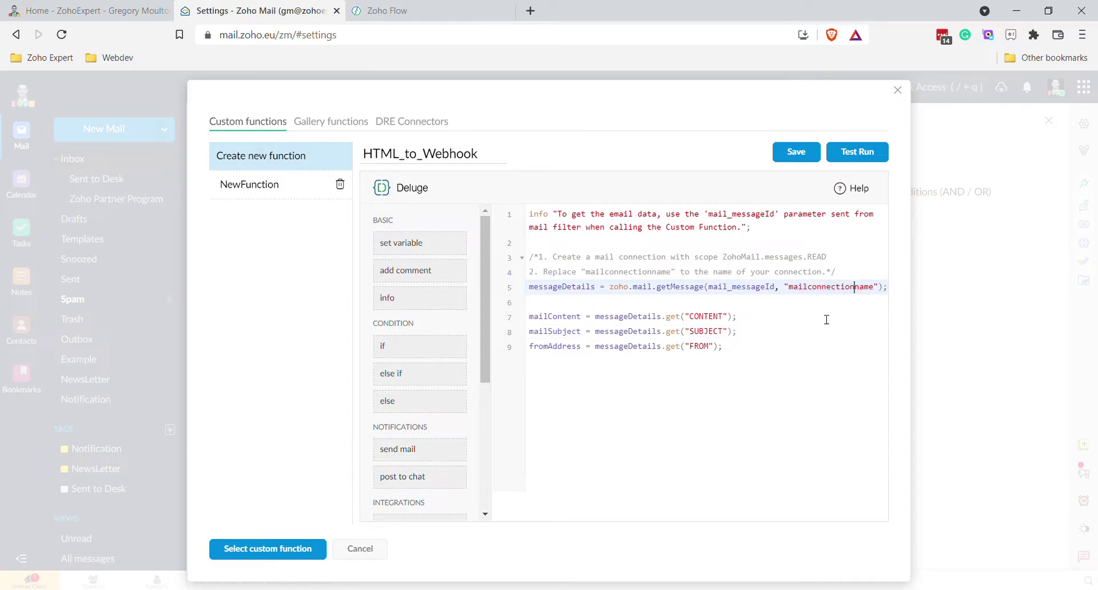
{"action": "double_click", "coordinate": [828, 292]}
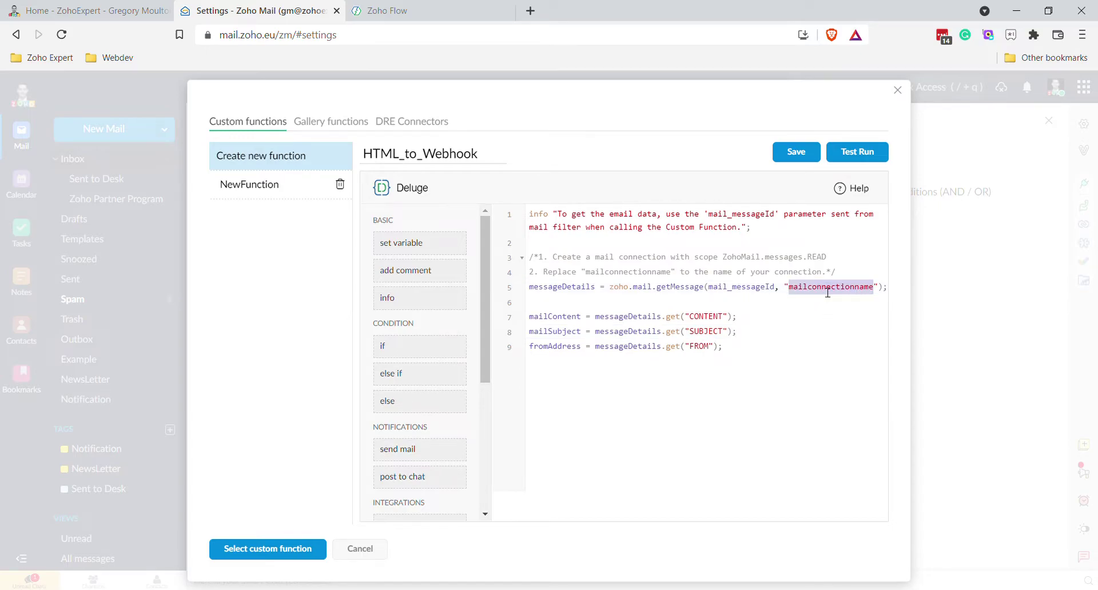
{"action": "left_click", "coordinate": [828, 293]}
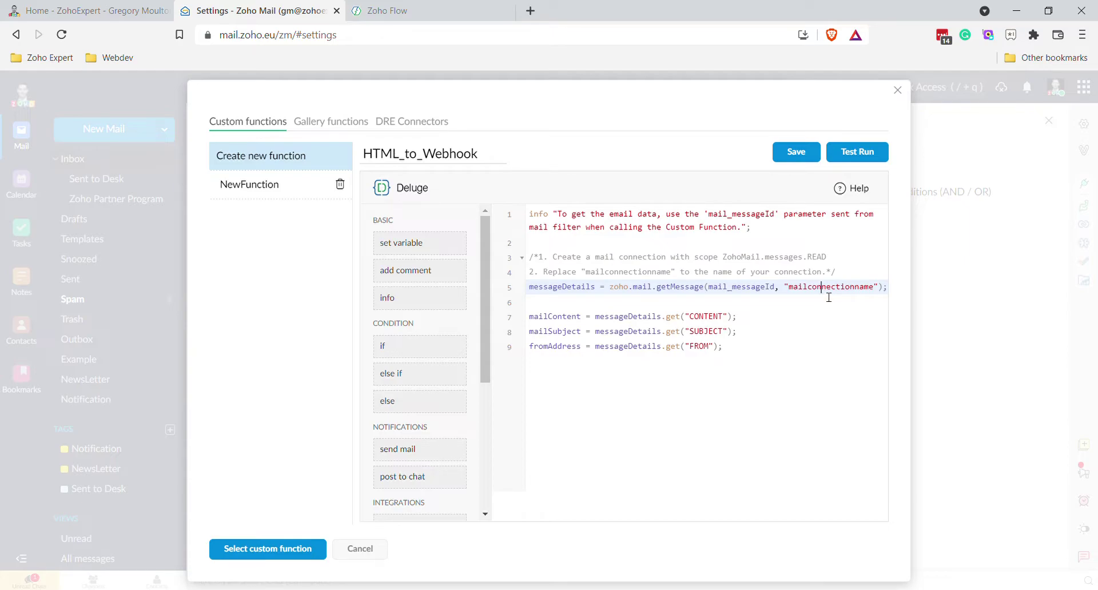
{"action": "double_click", "coordinate": [448, 165]}
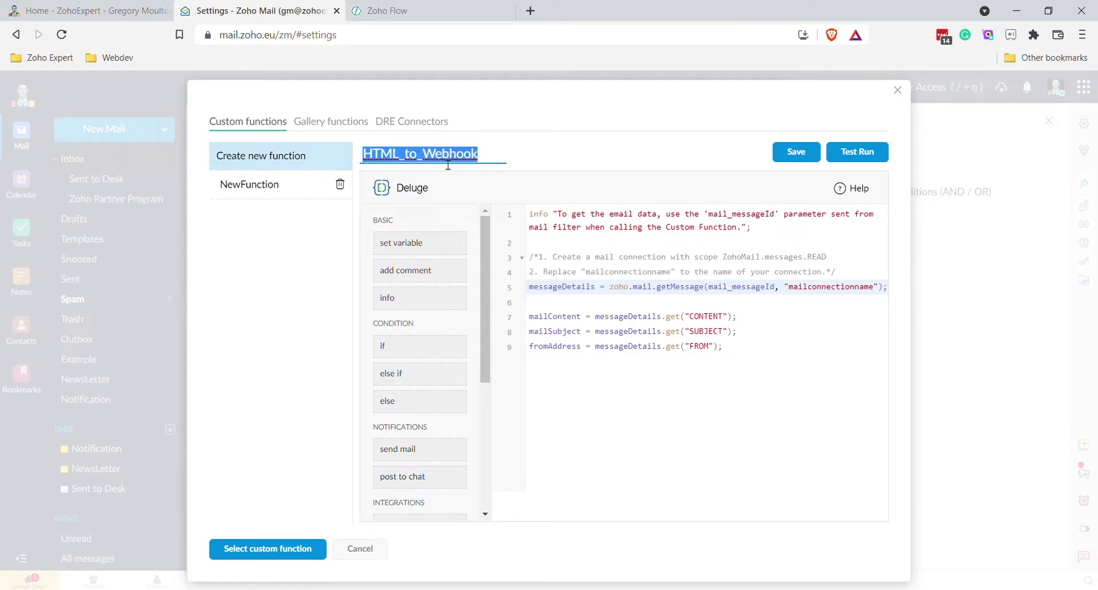
{"action": "left_click", "coordinate": [417, 122]}
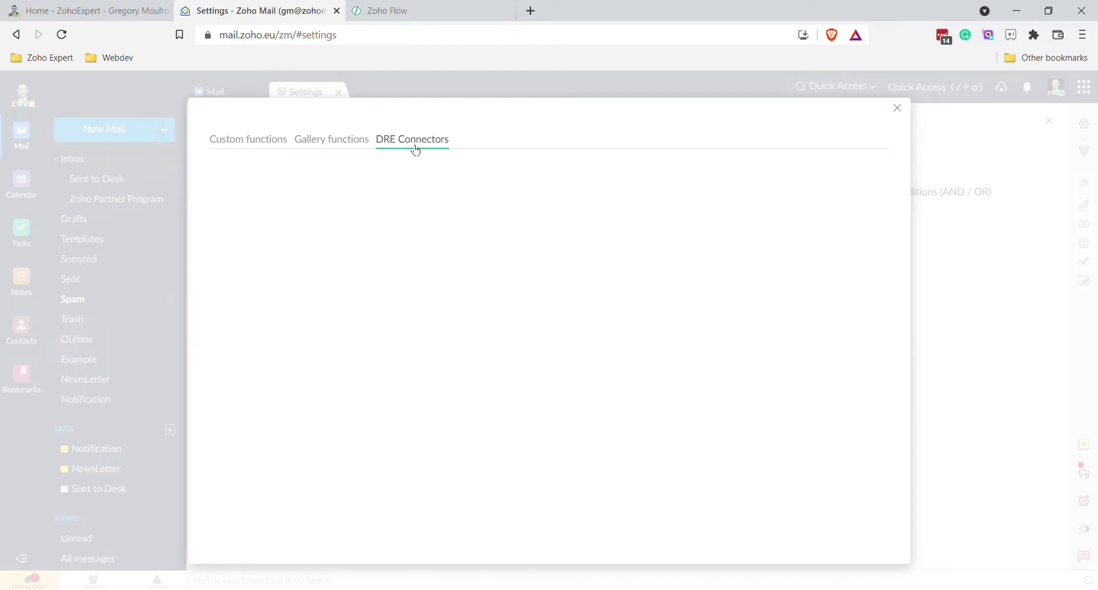
Return to the function code and try saving it, which fails on the missing mailconnectionname.
{"action": "left_click", "coordinate": [274, 142]}
{"action": "left_click", "coordinate": [397, 123]}
{"action": "left_click", "coordinate": [270, 141]}
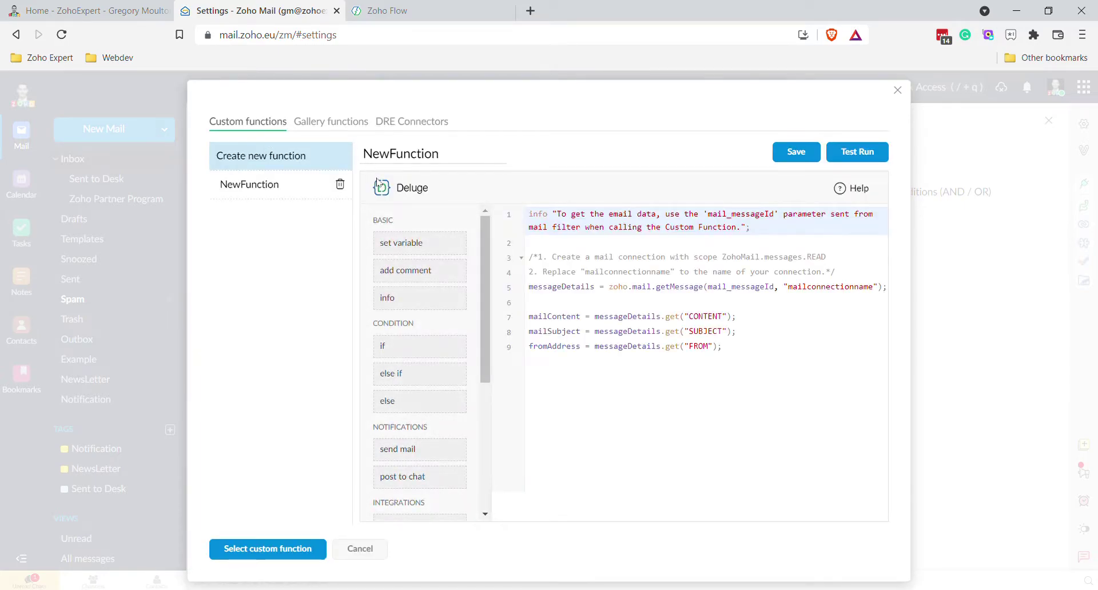
{"action": "left_click", "coordinate": [799, 153]}
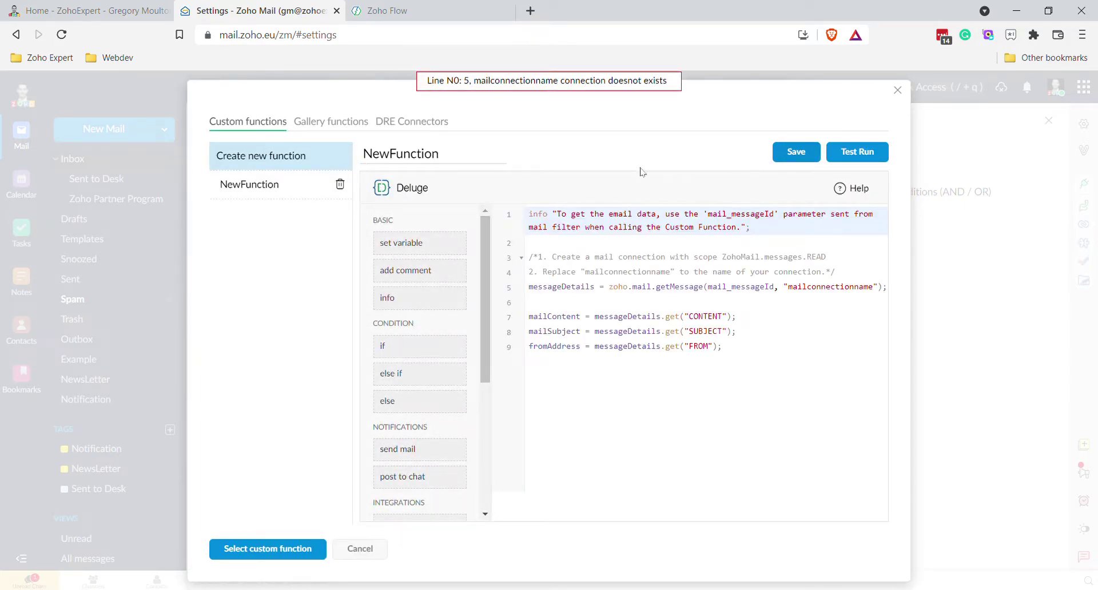
Recheck DRE Connectors, cancel the function editor, and close the custom functions window.
{"action": "left_click", "coordinate": [412, 121]}
{"action": "left_click", "coordinate": [229, 142]}
{"action": "left_click", "coordinate": [356, 550]}
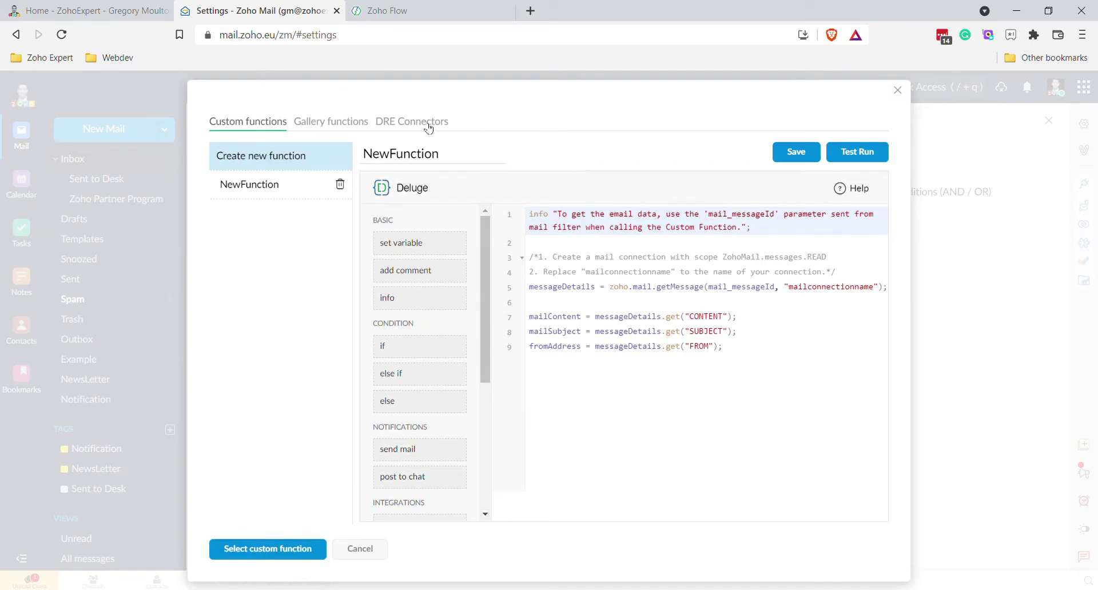
{"action": "left_click", "coordinate": [429, 126]}
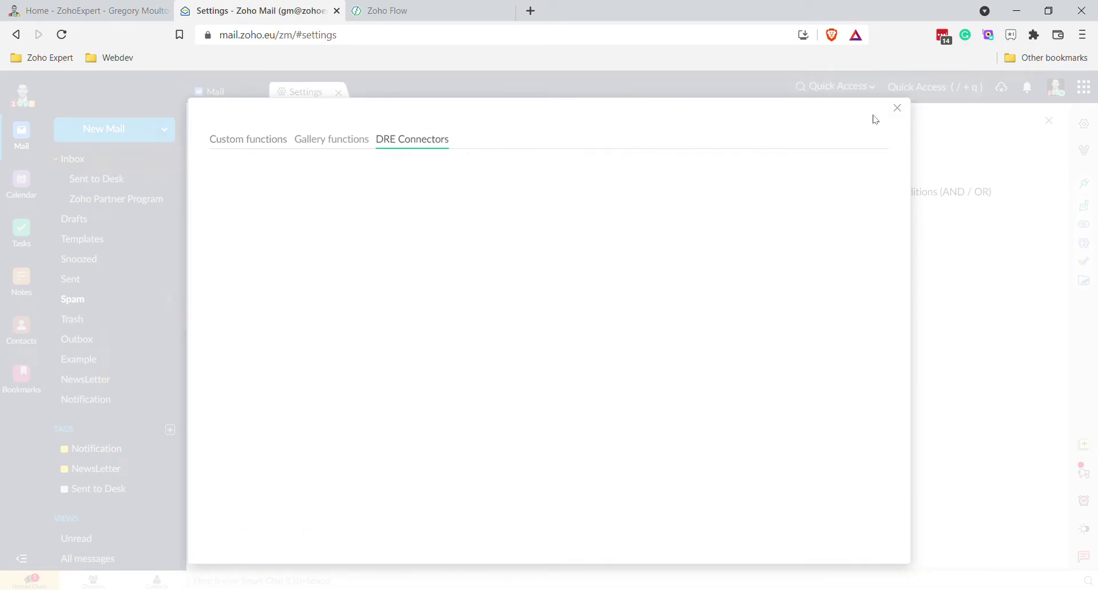
{"action": "left_click", "coordinate": [898, 108]}
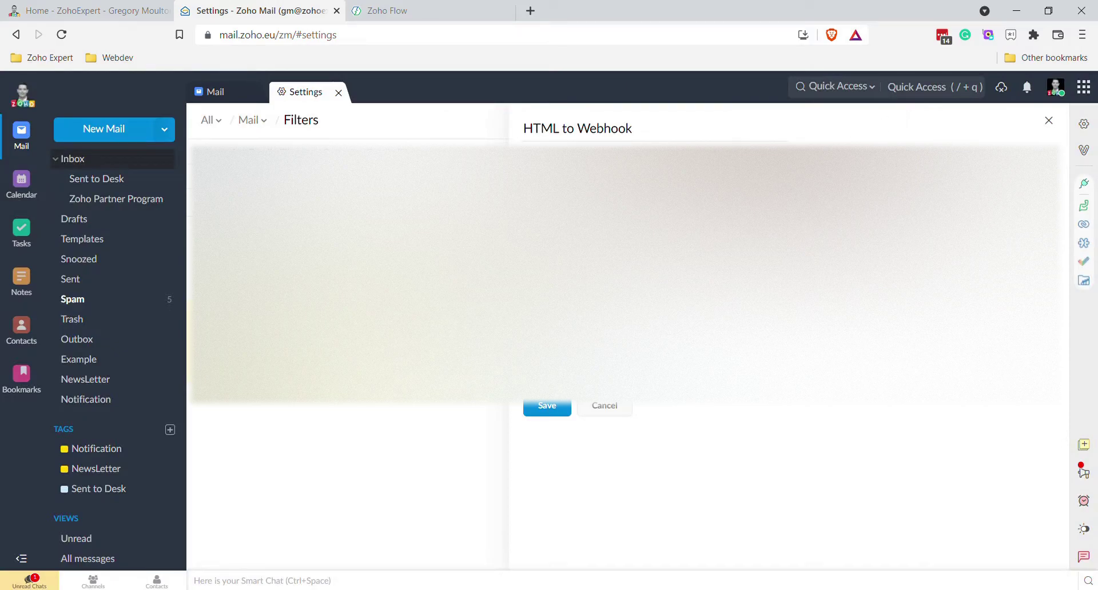
Discard the HTML to Webhook filter form, close Settings, and reopen the settings overview.
{"action": "left_click", "coordinate": [611, 407]}
{"action": "left_click", "coordinate": [252, 120]}
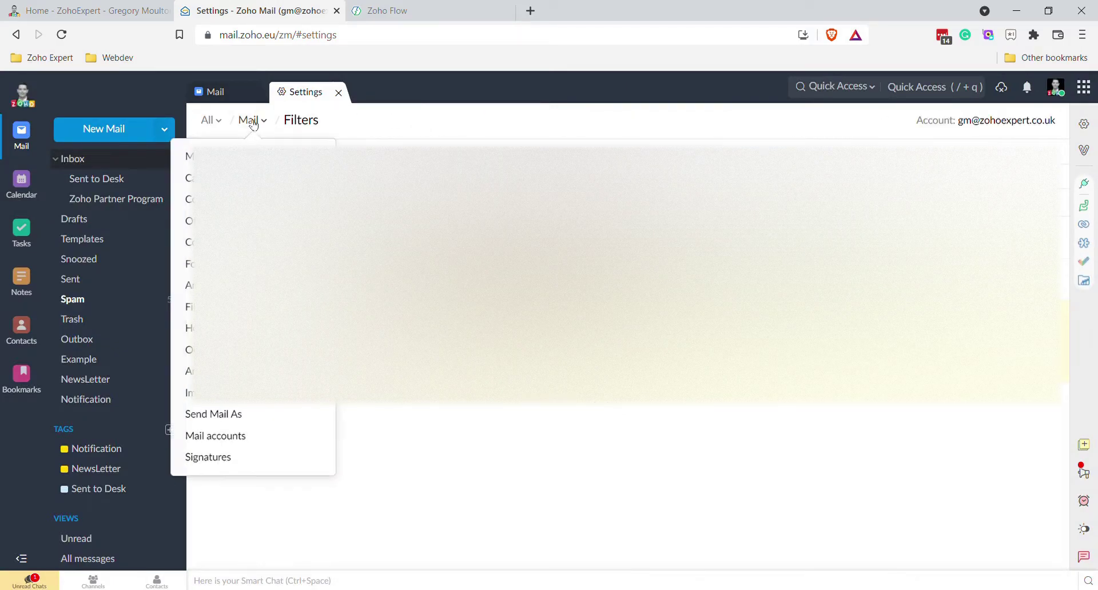
{"action": "left_click", "coordinate": [228, 121]}
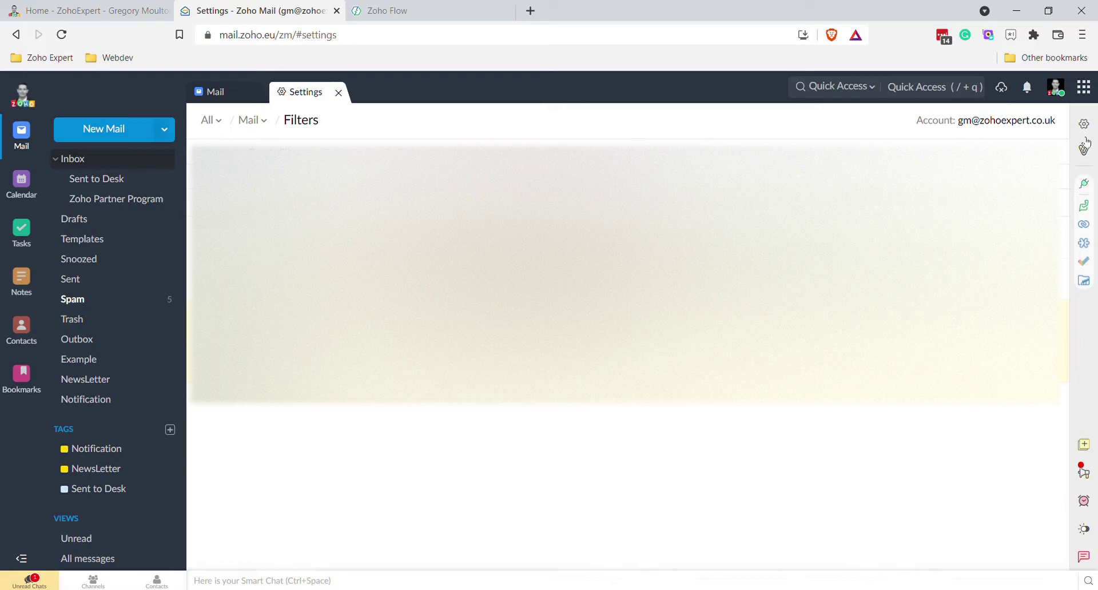
{"action": "left_click", "coordinate": [339, 93]}
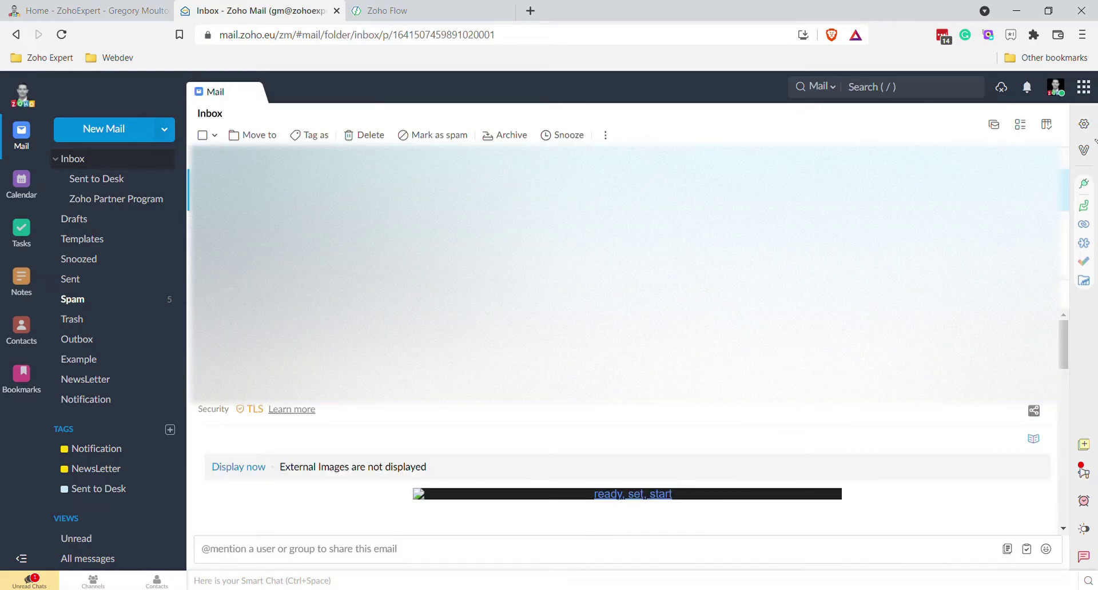
{"action": "left_click", "coordinate": [1084, 124]}
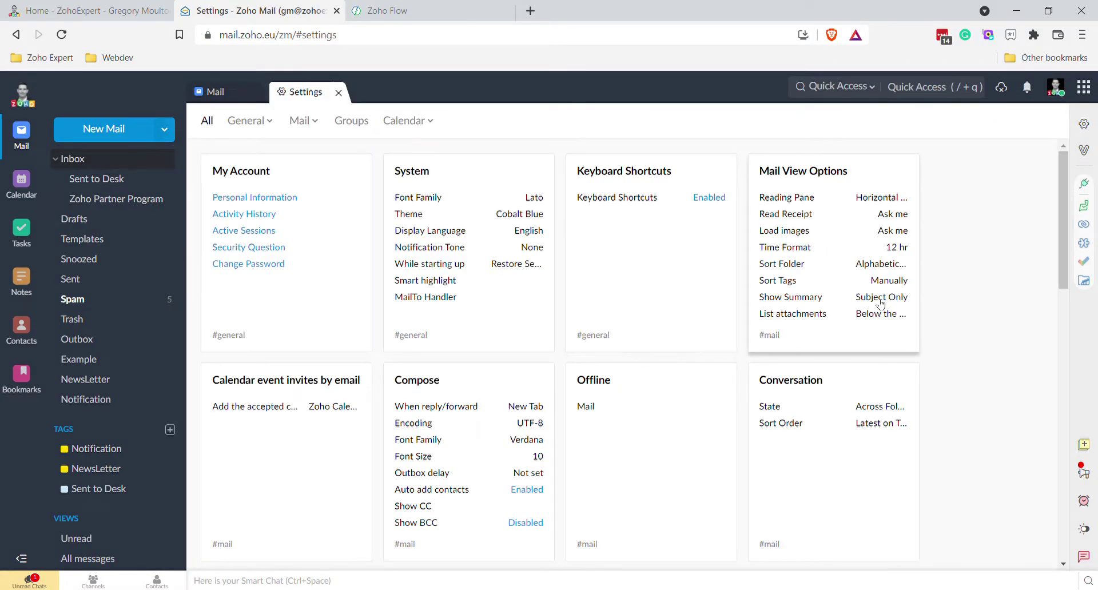
Search the settings overview for 'connec', then clear the search.
{"action": "scroll", "coordinate": [899, 291], "scroll_direction": "down", "scroll_amount": 6}
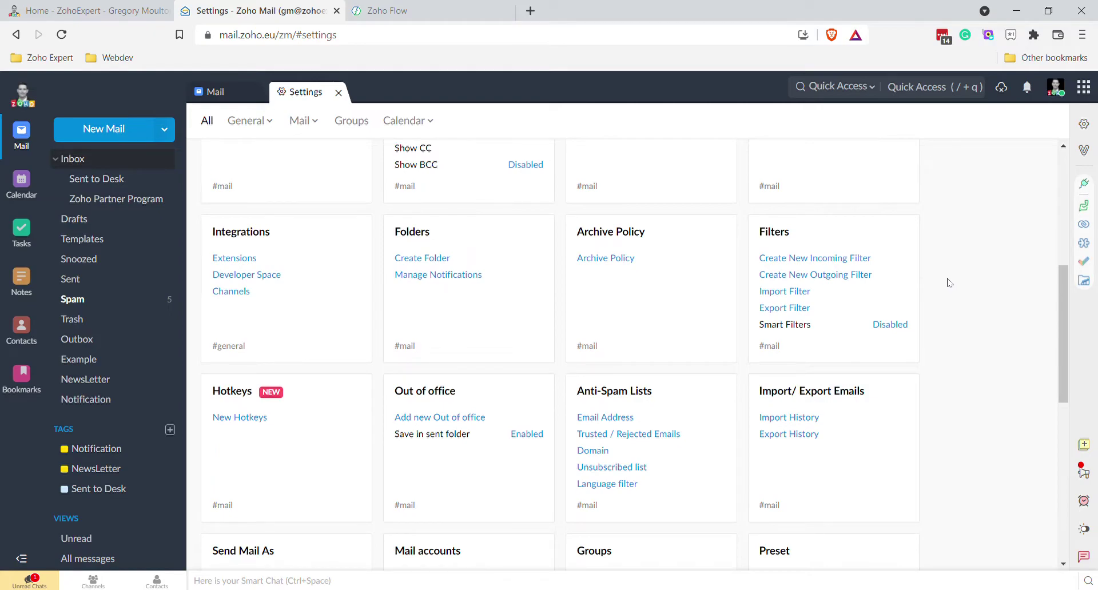
{"action": "scroll", "coordinate": [949, 282], "scroll_direction": "up", "scroll_amount": 6}
{"action": "scroll", "coordinate": [673, 254], "scroll_direction": "down", "scroll_amount": 1}
{"action": "scroll", "coordinate": [672, 254], "scroll_direction": "down", "scroll_amount": 1}
{"action": "scroll", "coordinate": [673, 253], "scroll_direction": "up", "scroll_amount": 2}
{"action": "key", "text": "ctrl+f"}
{"action": "type", "text": "connec"}
{"action": "key", "text": "ctrl+a"}
{"action": "key", "text": "BackSpace"}
Scroll to the Filters card and start a new incoming filter.
{"action": "scroll", "coordinate": [1001, 261], "scroll_direction": "down", "scroll_amount": 5}
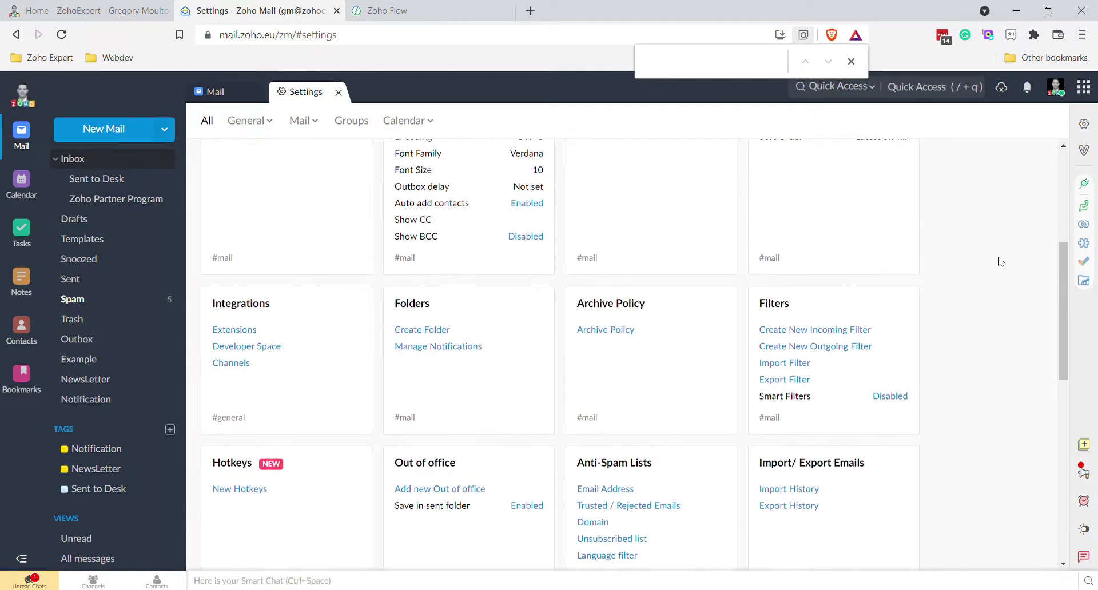
{"action": "scroll", "coordinate": [1001, 261], "scroll_direction": "down", "scroll_amount": 1}
{"action": "scroll", "coordinate": [1002, 262], "scroll_direction": "down", "scroll_amount": 1}
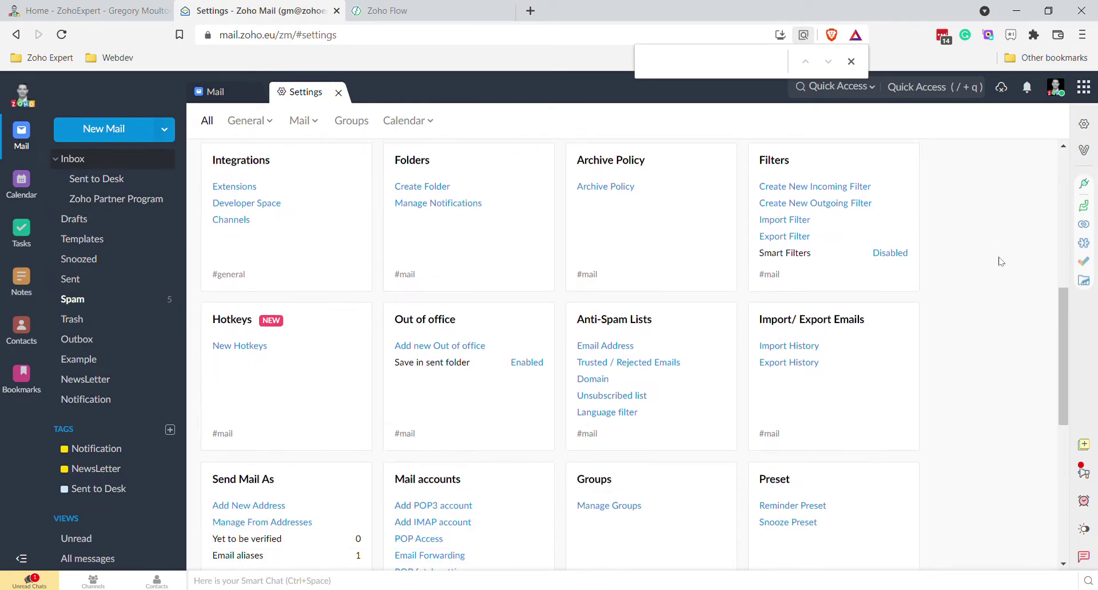
{"action": "scroll", "coordinate": [1001, 262], "scroll_direction": "down", "scroll_amount": 1}
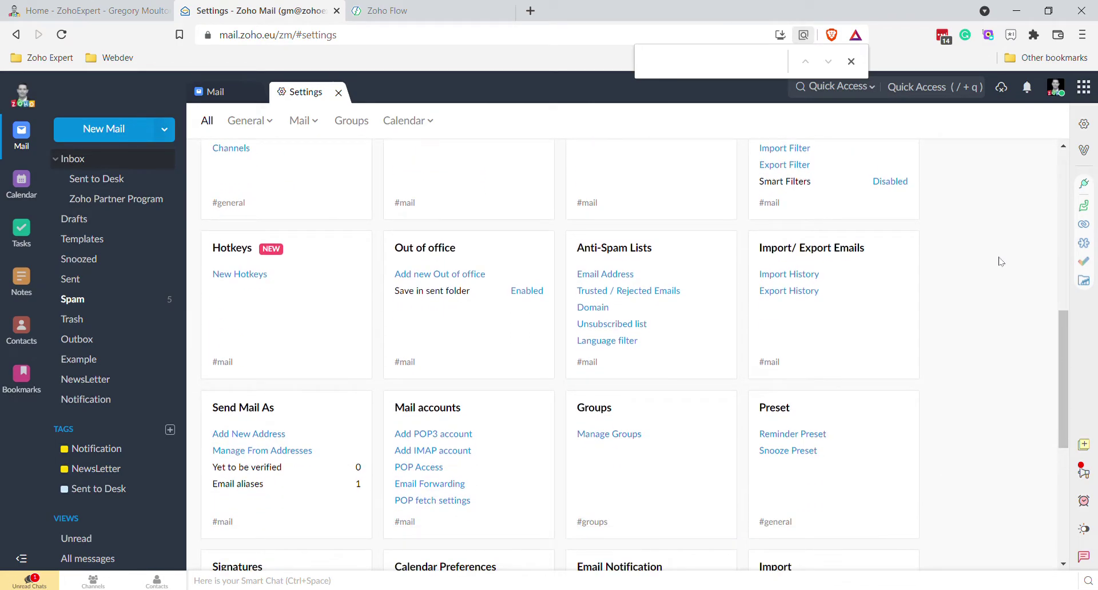
{"action": "scroll", "coordinate": [1002, 262], "scroll_direction": "down", "scroll_amount": 1}
{"action": "scroll", "coordinate": [1001, 262], "scroll_direction": "down", "scroll_amount": 4}
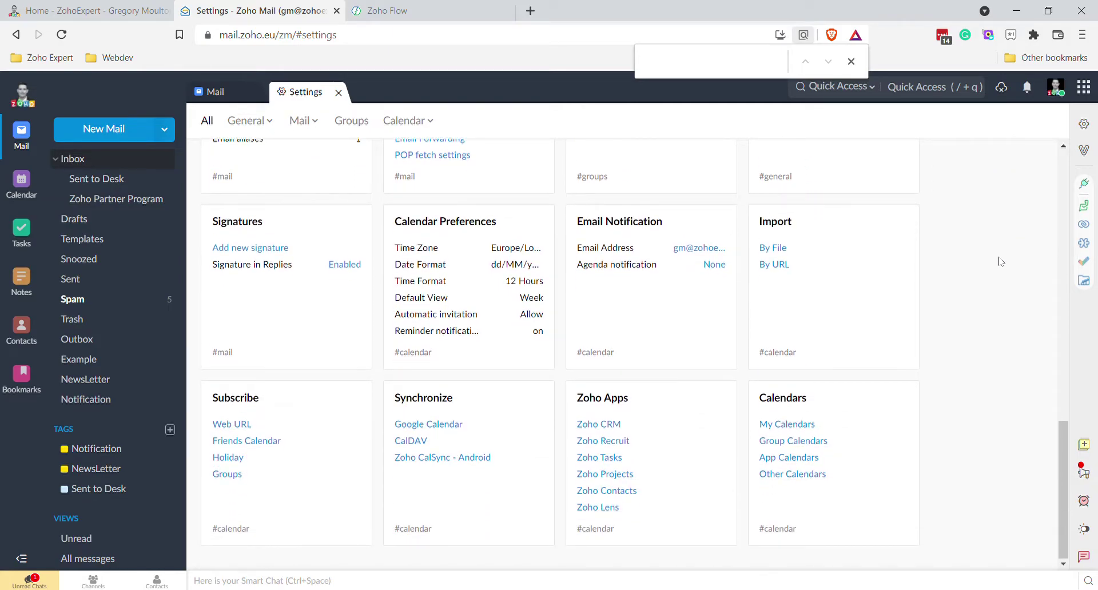
{"action": "scroll", "coordinate": [1001, 261], "scroll_direction": "up", "scroll_amount": 10}
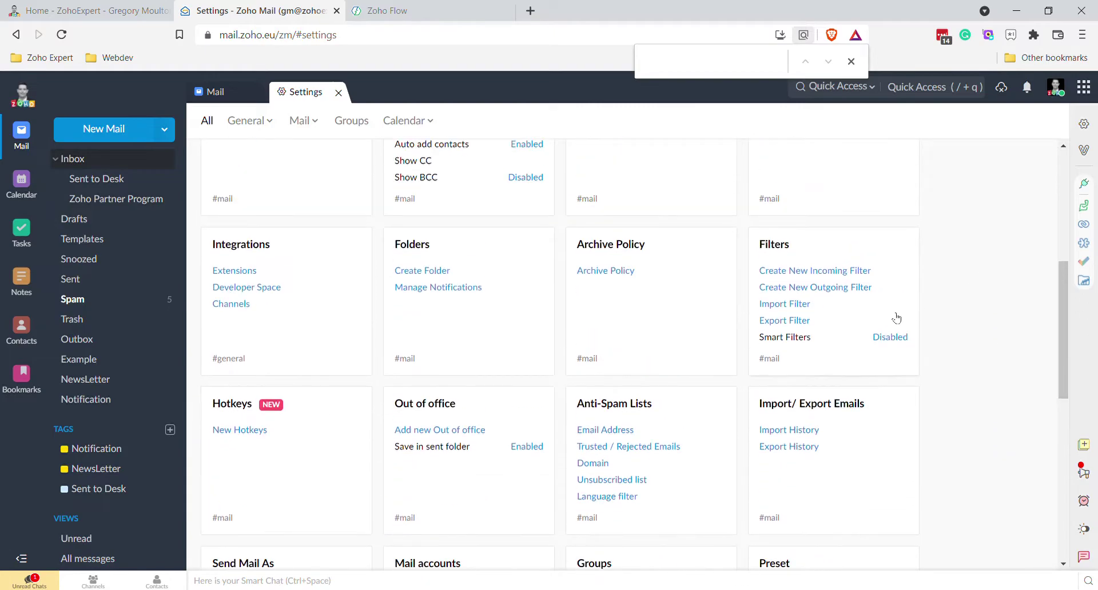
{"action": "left_click", "coordinate": [816, 344]}
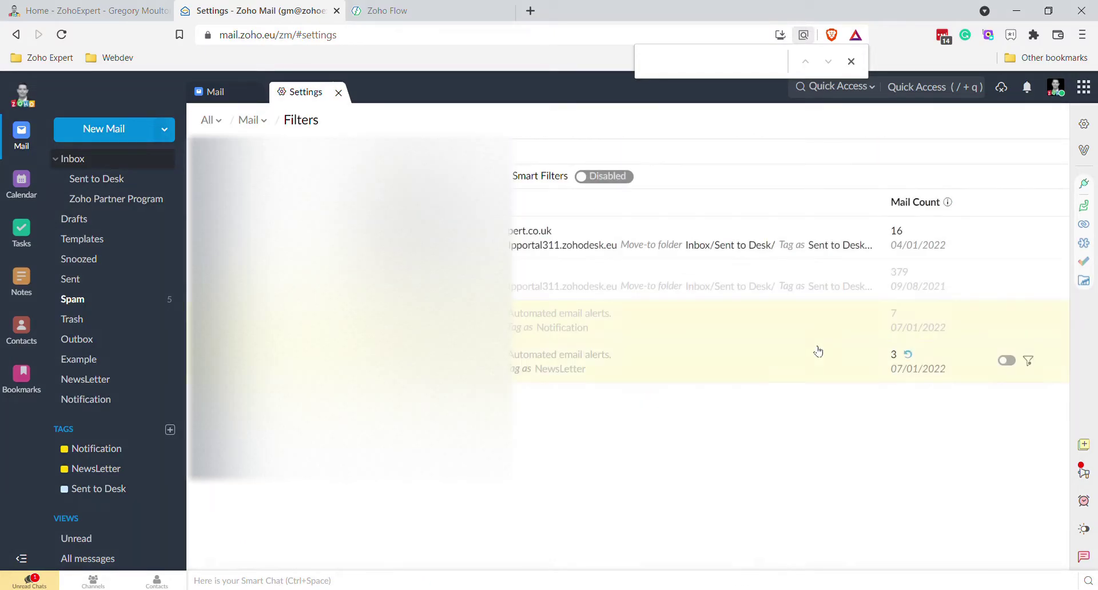
Create filter HTML_to_Webhook for all incoming mail with a Custom function (Creator) action, showing DRE Connectors.
{"action": "left_click", "coordinate": [658, 283]}
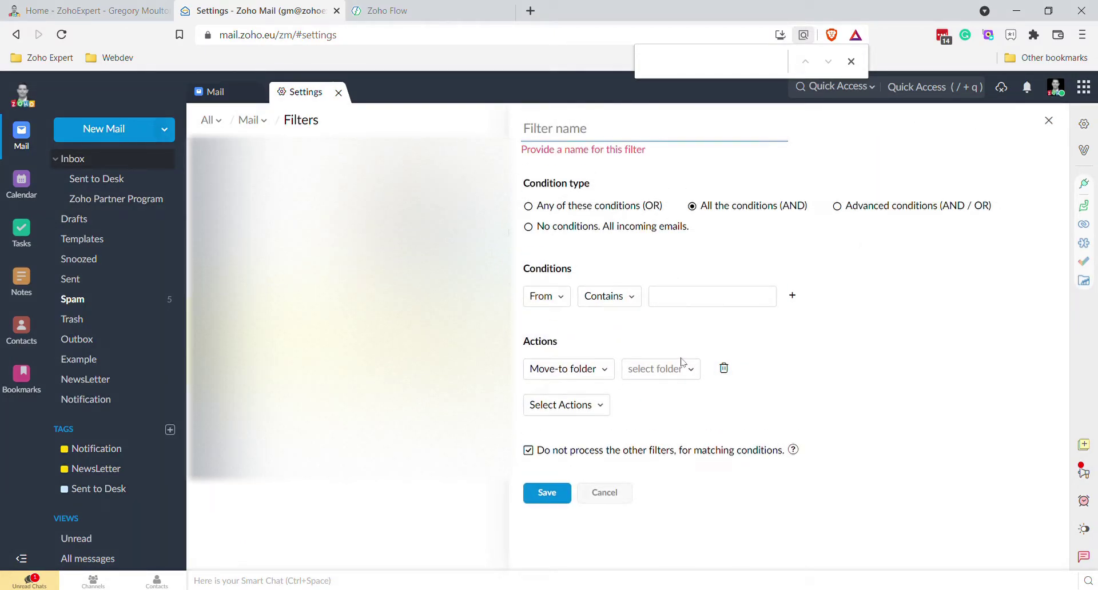
{"action": "left_click", "coordinate": [579, 133]}
{"action": "type", "text": "HTML_to_Webhook"}
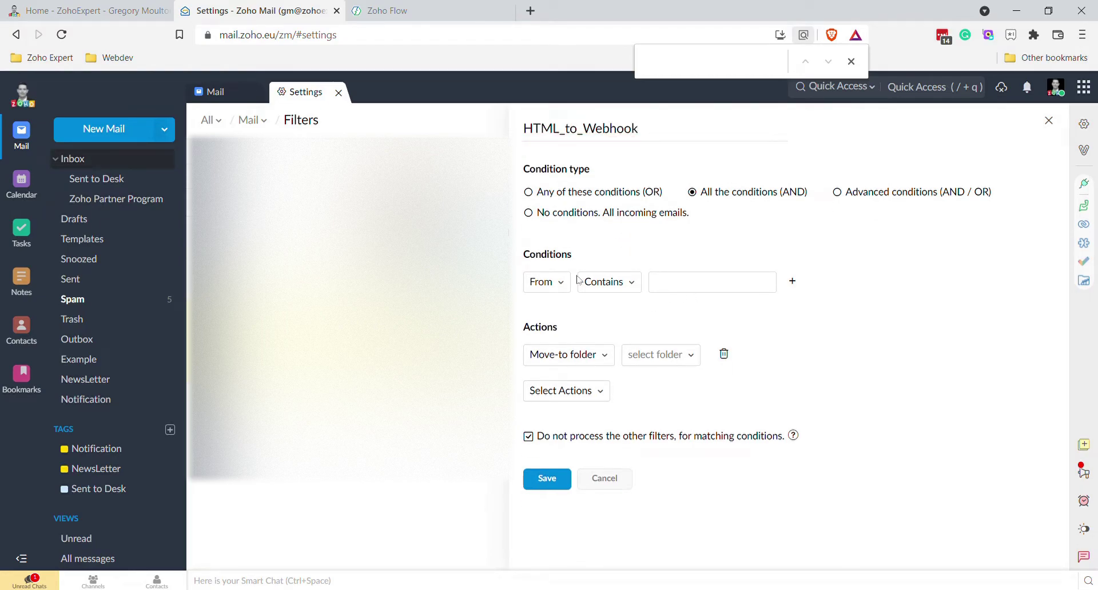
{"action": "left_click", "coordinate": [528, 214]}
{"action": "left_click", "coordinate": [588, 283]}
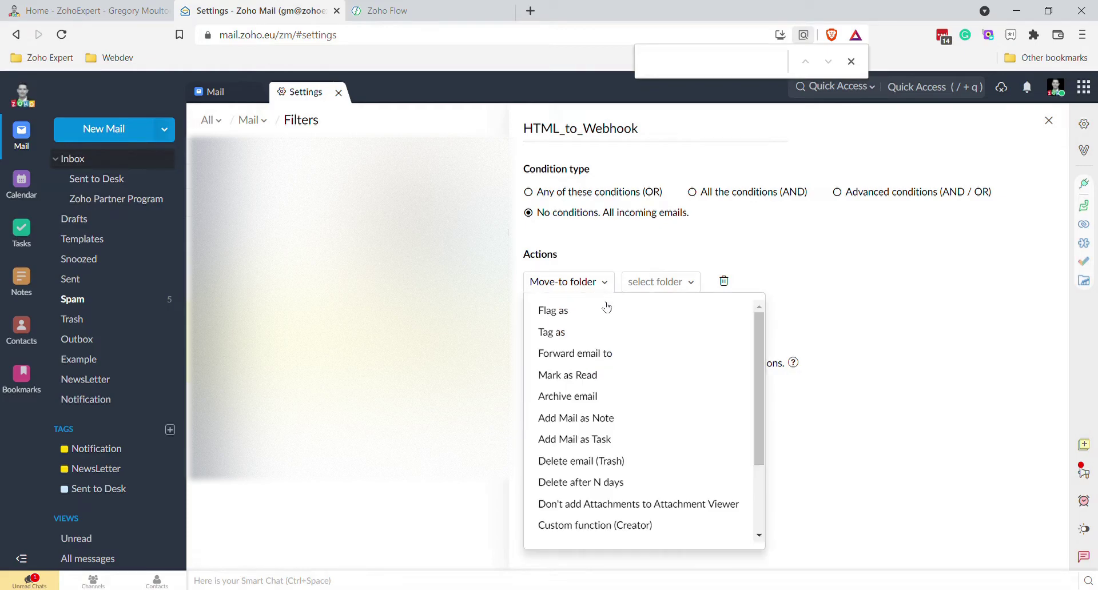
{"action": "left_click", "coordinate": [600, 526]}
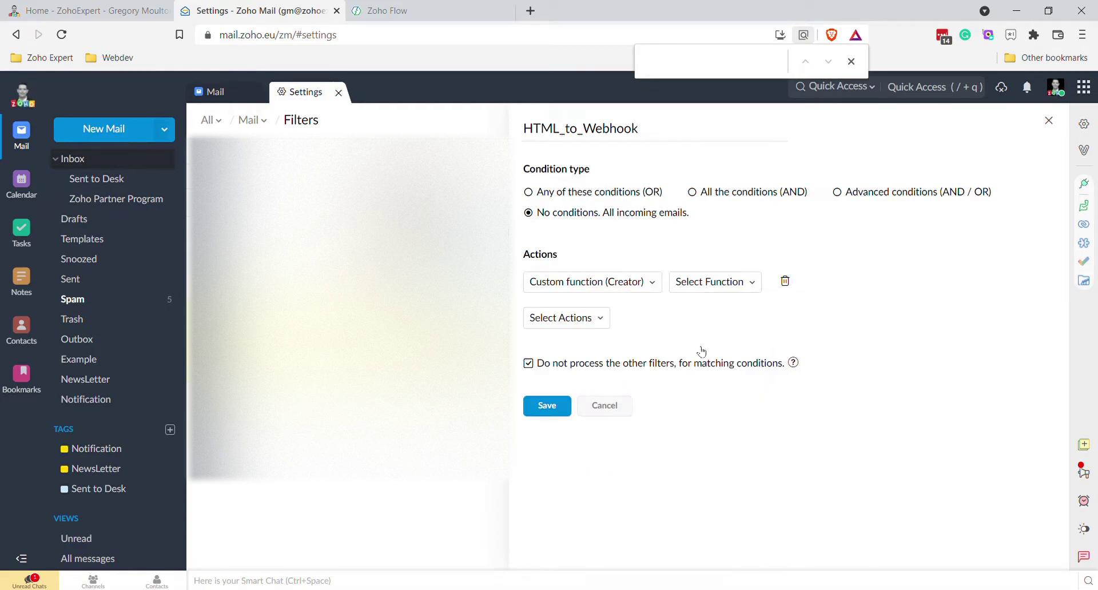
{"action": "left_click", "coordinate": [709, 282]}
{"action": "left_click", "coordinate": [399, 124]}
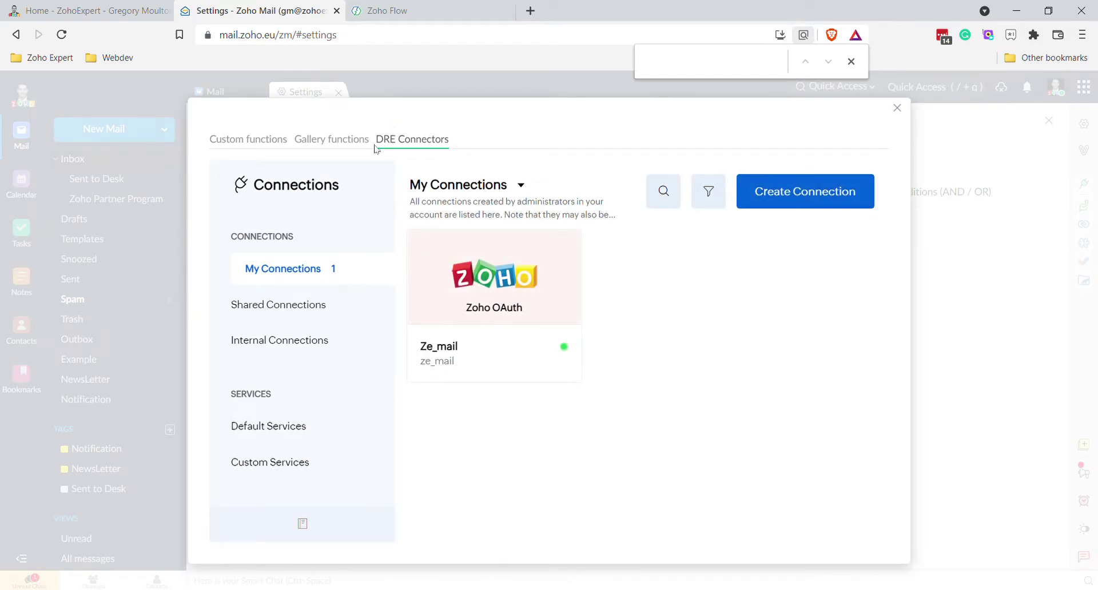
Start a new Zoho OAuth connection named ze_mail1 and browse its scope list.
{"action": "left_click", "coordinate": [785, 200]}
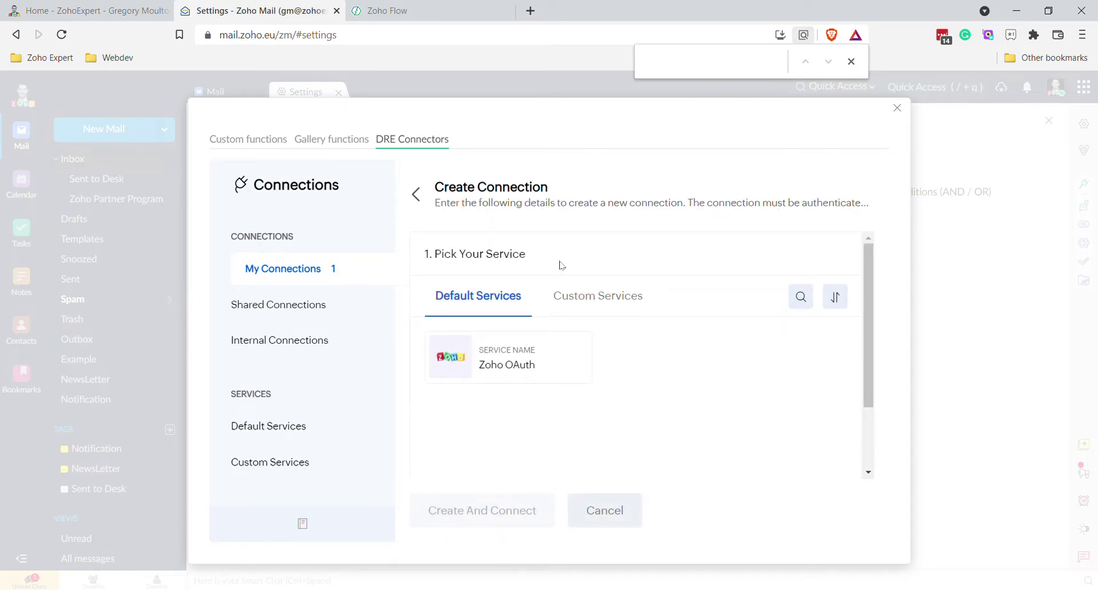
{"action": "left_click", "coordinate": [524, 382]}
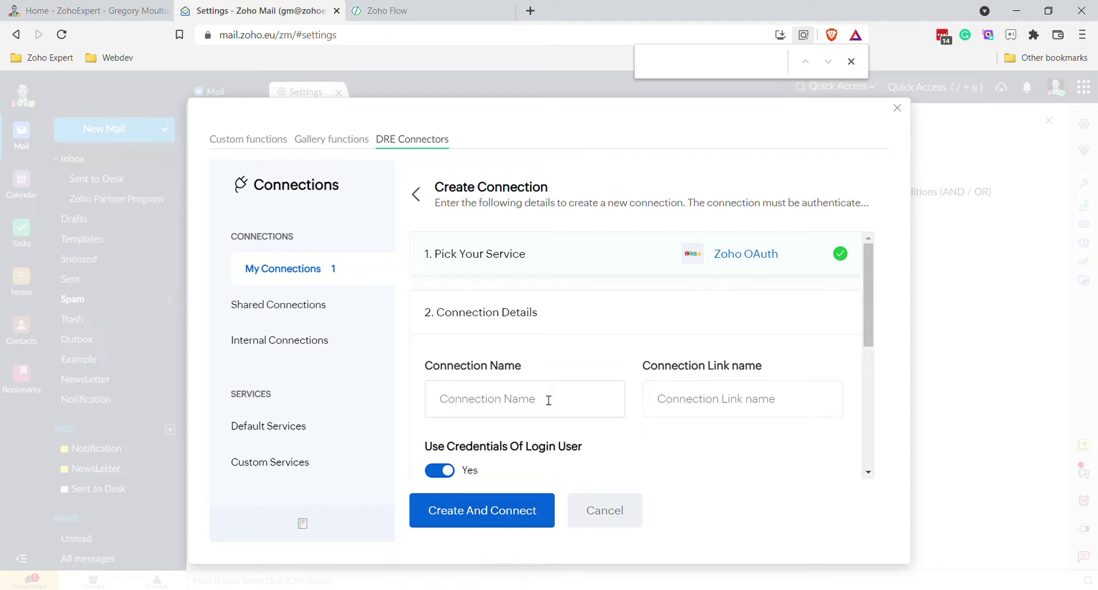
{"action": "type", "text": "ze"}
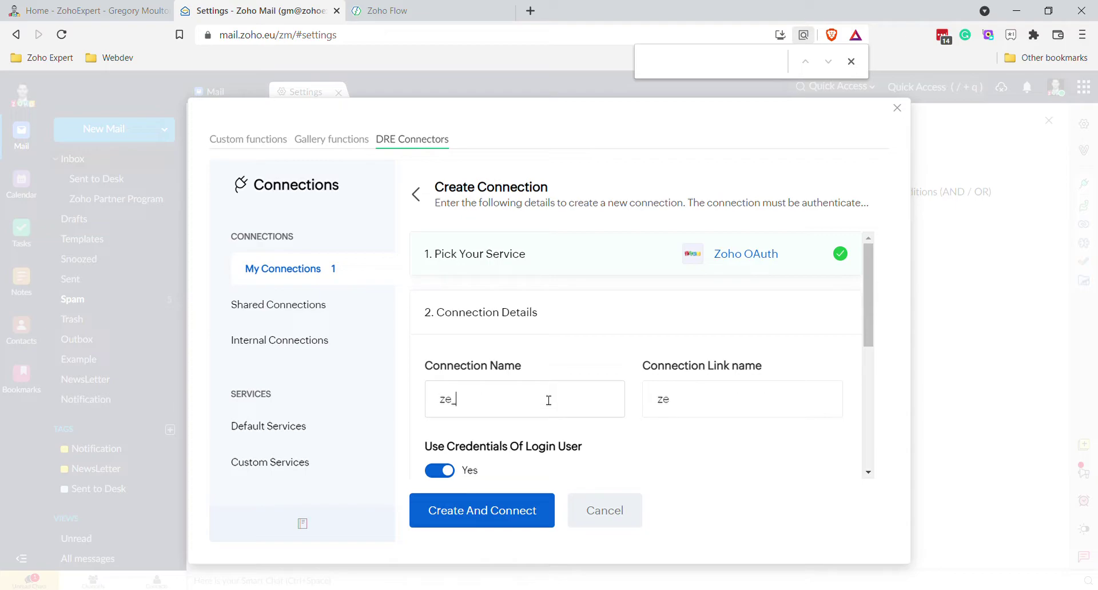
{"action": "type", "text": "_mail1"}
{"action": "scroll", "coordinate": [535, 392], "scroll_direction": "down", "scroll_amount": 3}
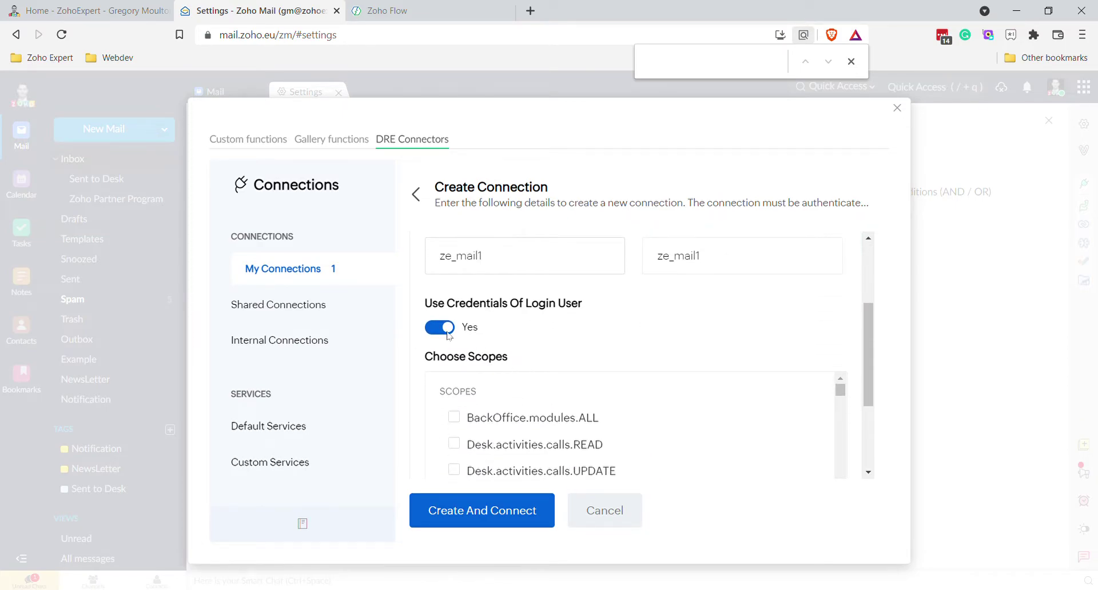
{"action": "scroll", "coordinate": [508, 350], "scroll_direction": "down", "scroll_amount": 10}
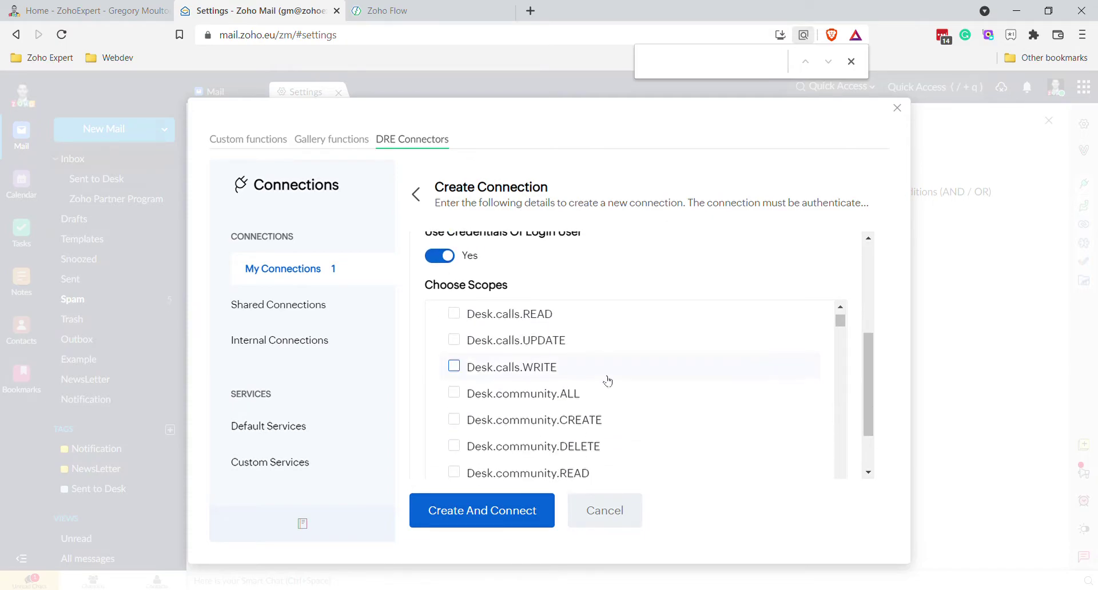
{"action": "scroll", "coordinate": [602, 385], "scroll_direction": "down", "scroll_amount": 10}
{"action": "left_click_drag", "start_coordinate": [839, 335], "coordinate": [854, 438]}
{"action": "scroll", "coordinate": [579, 407], "scroll_direction": "up", "scroll_amount": 7}
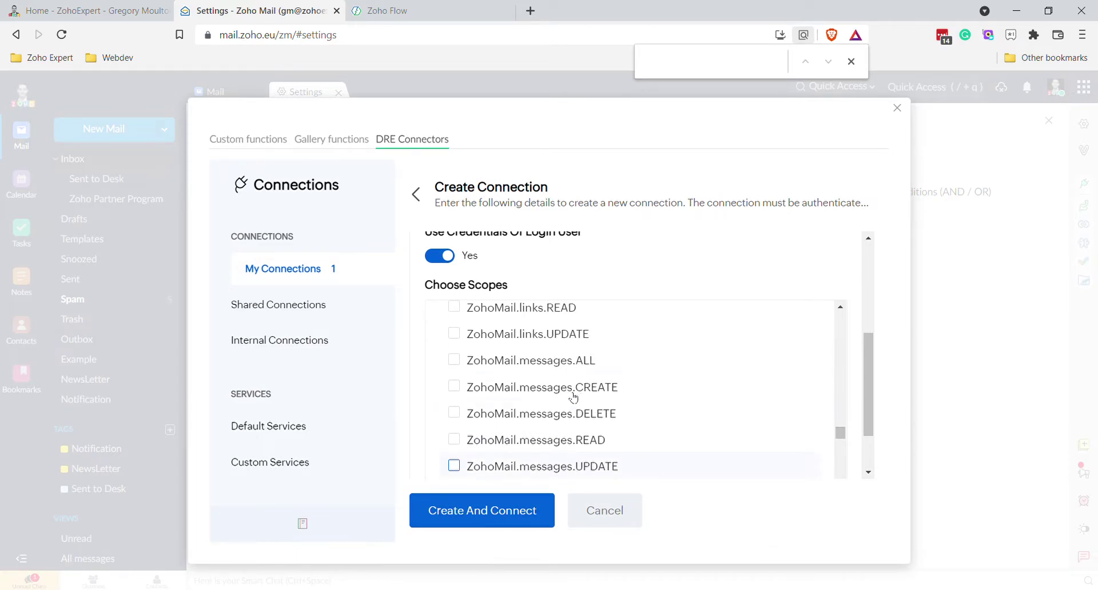
{"action": "scroll", "coordinate": [574, 397], "scroll_direction": "up", "scroll_amount": 2}
{"action": "scroll", "coordinate": [503, 375], "scroll_direction": "down", "scroll_amount": 1}
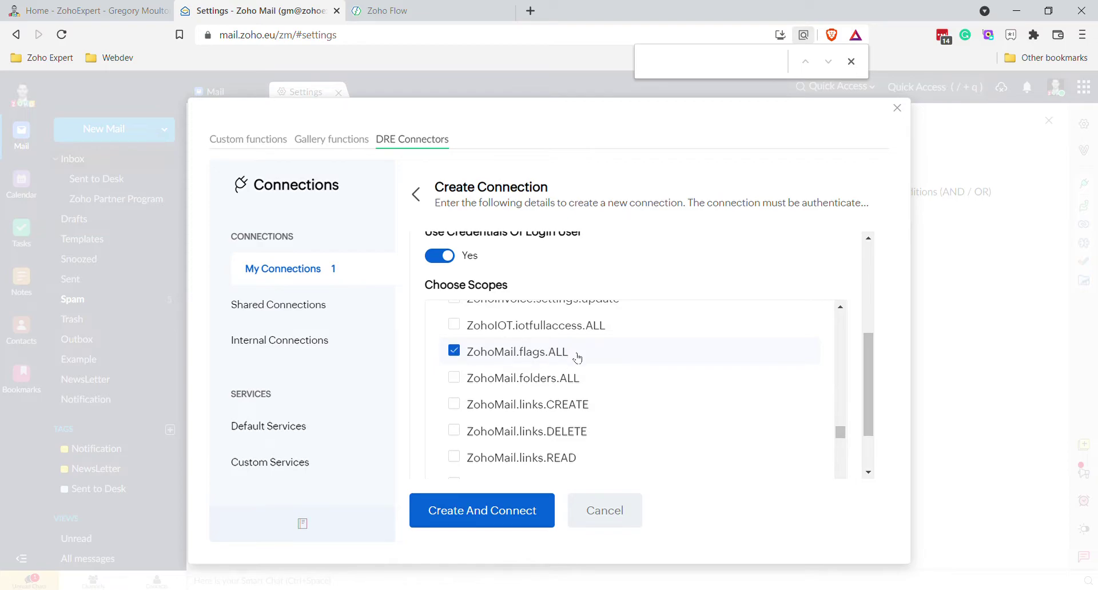
{"action": "scroll", "coordinate": [462, 384], "scroll_direction": "down", "scroll_amount": 3}
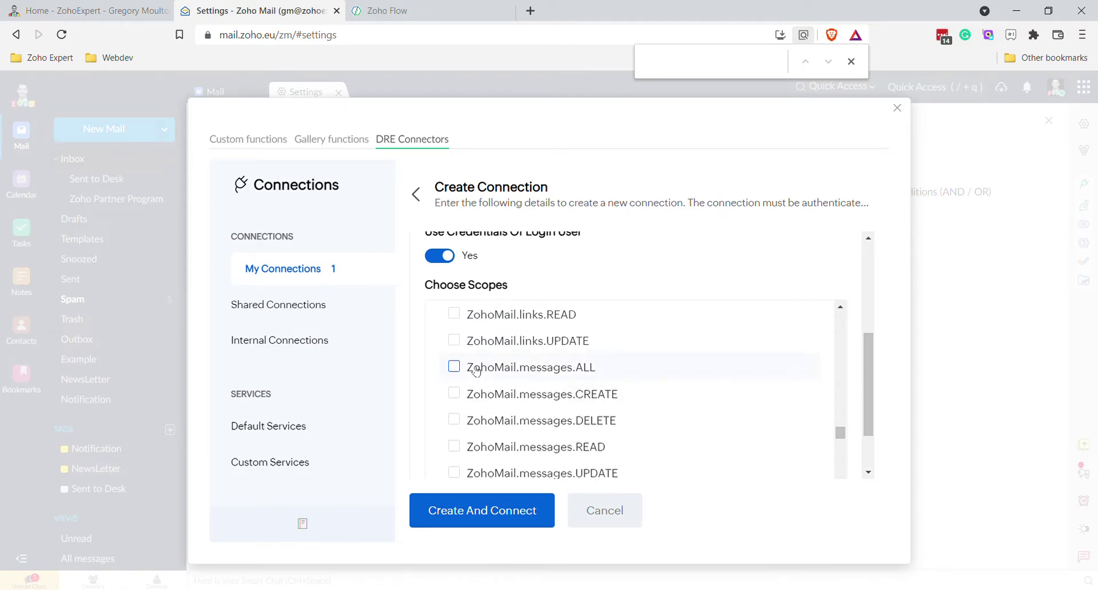
Tick the ZohoMail.messages.ALL scope and submit the connection for authentication.
{"action": "left_click", "coordinate": [457, 369]}
{"action": "scroll", "coordinate": [463, 377], "scroll_direction": "down", "scroll_amount": 6}
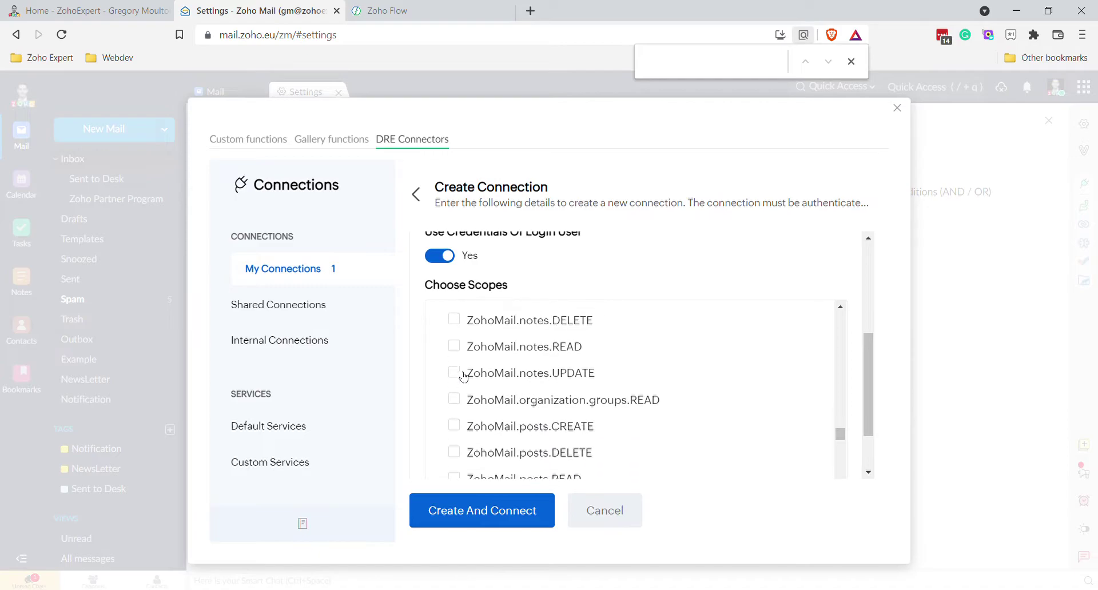
{"action": "scroll", "coordinate": [464, 376], "scroll_direction": "down", "scroll_amount": 1}
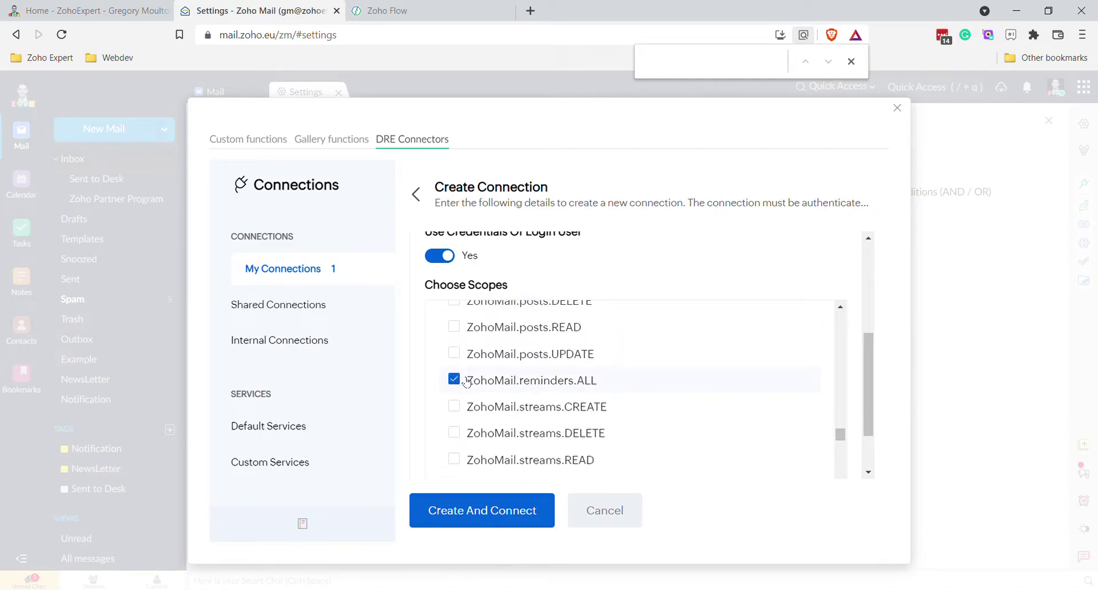
{"action": "scroll", "coordinate": [468, 382], "scroll_direction": "down", "scroll_amount": 3}
{"action": "scroll", "coordinate": [478, 375], "scroll_direction": "down", "scroll_amount": 6}
{"action": "scroll", "coordinate": [463, 349], "scroll_direction": "up", "scroll_amount": 1}
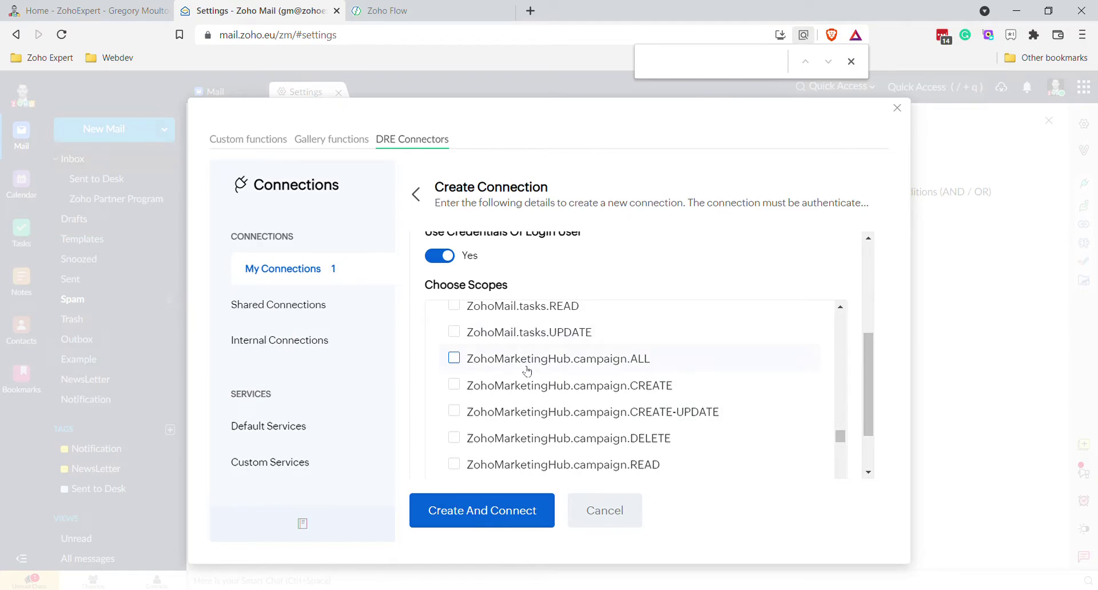
{"action": "left_click", "coordinate": [504, 517]}
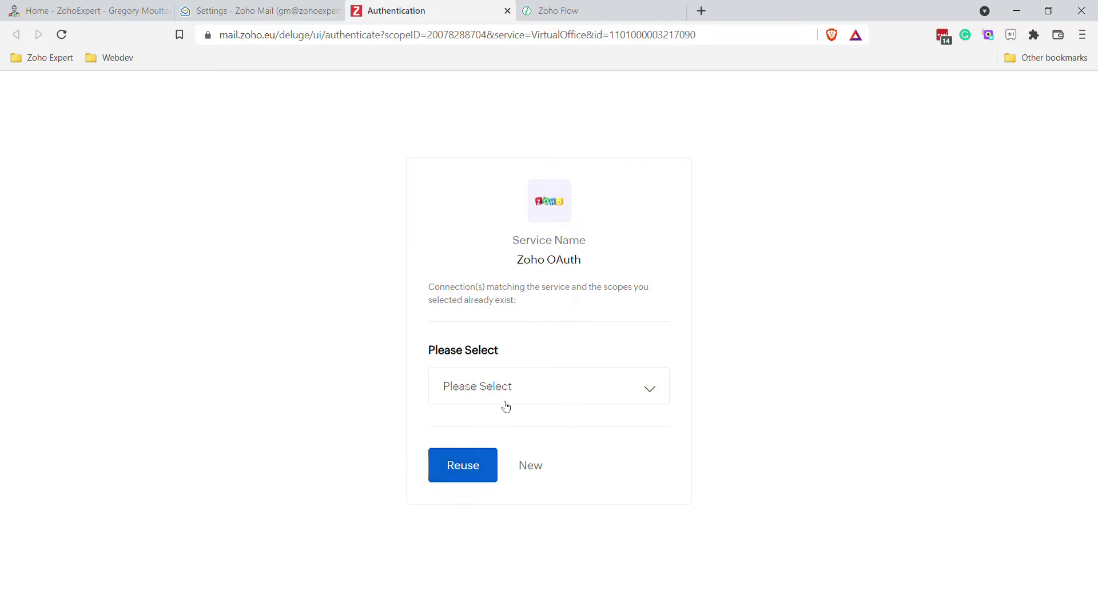
{"action": "left_click", "coordinate": [514, 387]}
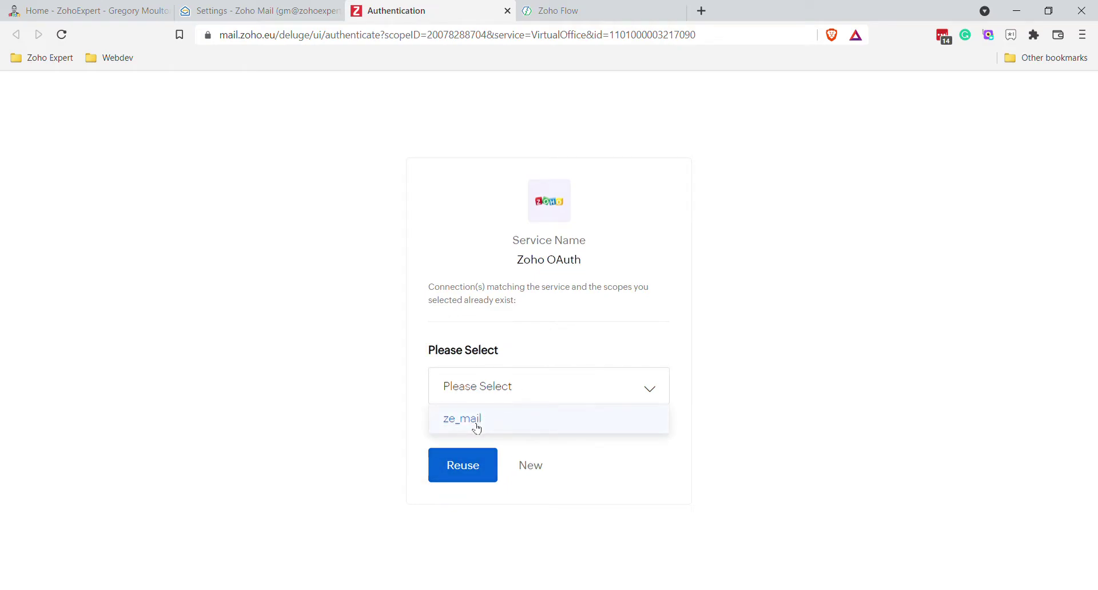
Choose a new connection over existing ze_mail, connect it, and accept the EU OAuth mail permissions.
{"action": "left_click", "coordinate": [375, 341]}
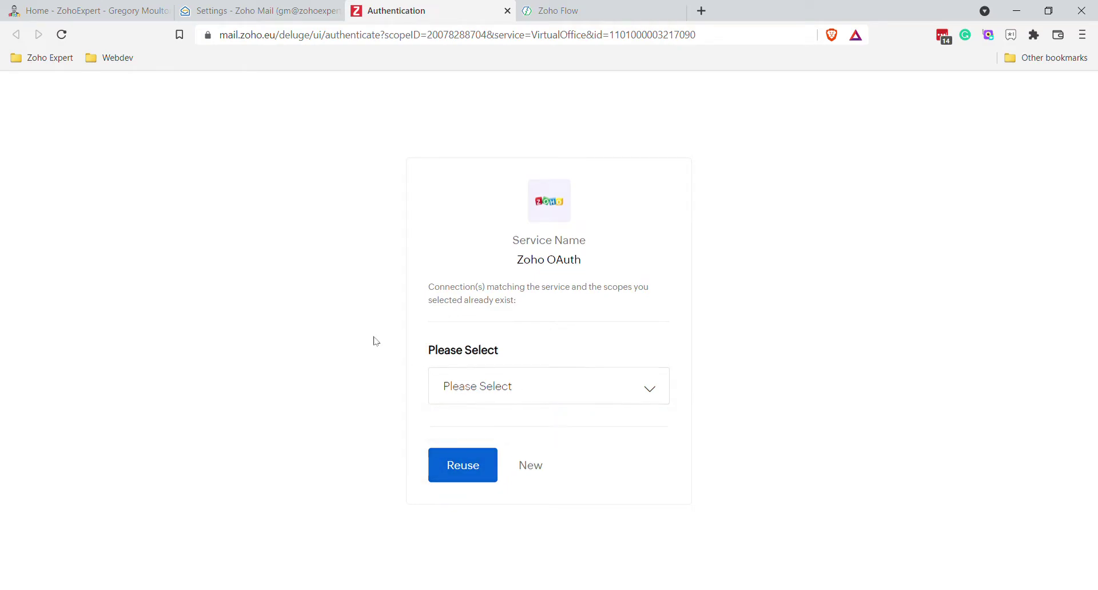
{"action": "left_click", "coordinate": [537, 473]}
{"action": "left_click", "coordinate": [480, 432]}
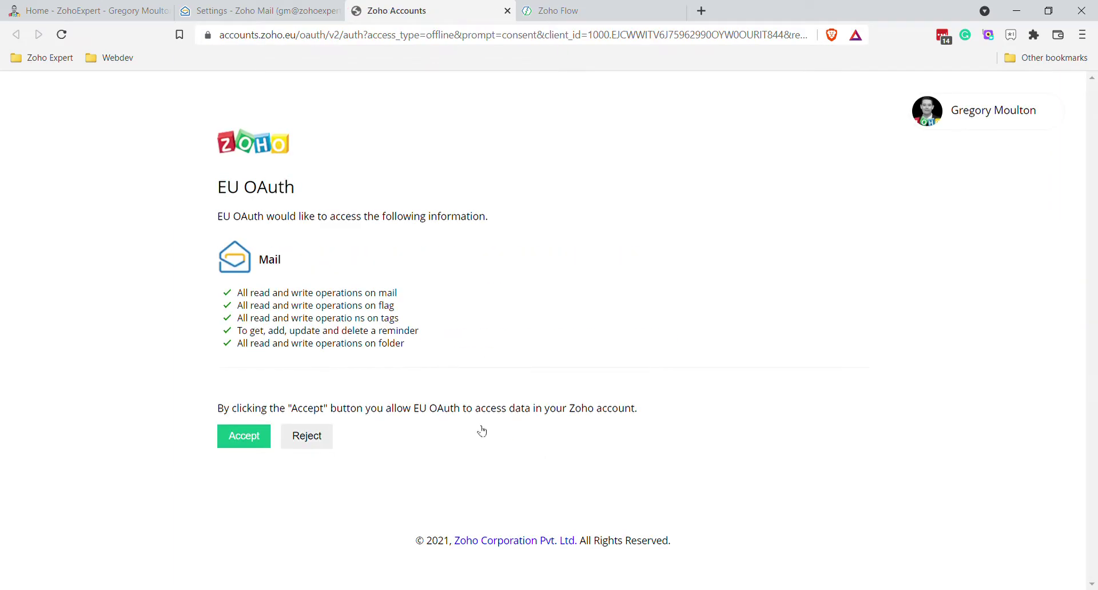
{"action": "left_click", "coordinate": [265, 439]}
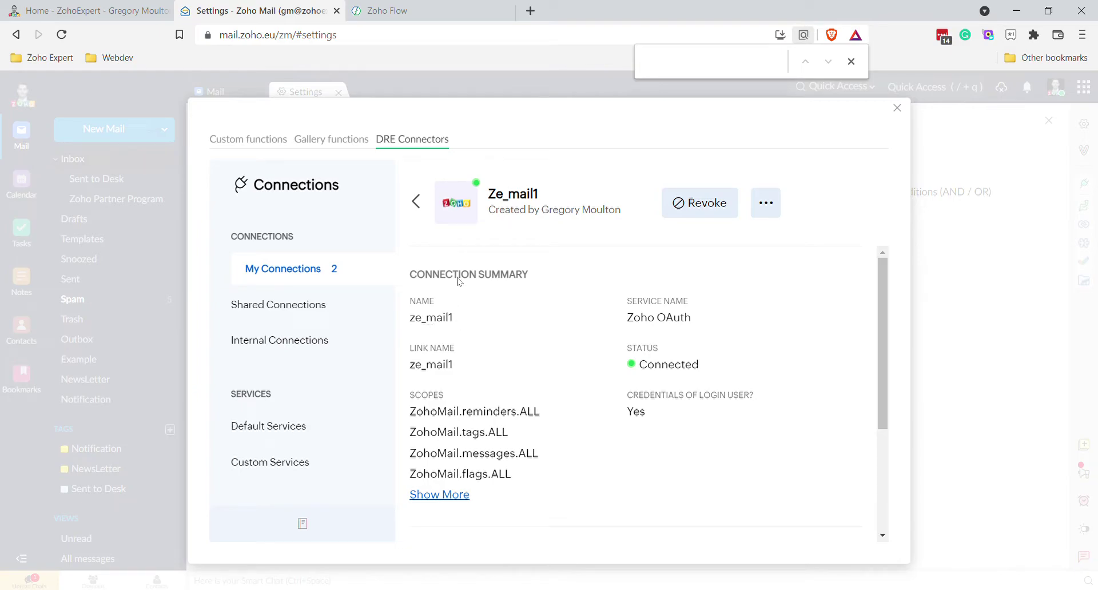
Replace the mailconnectionname placeholder on line 5 with ze_mail1.
{"action": "left_click", "coordinate": [265, 140]}
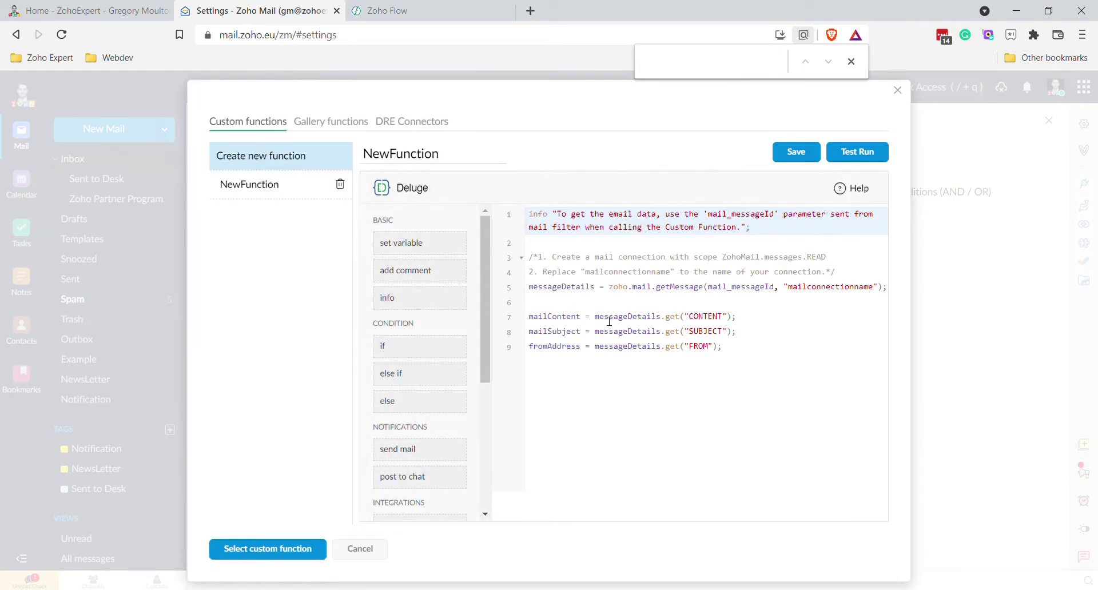
{"action": "double_click", "coordinate": [825, 294]}
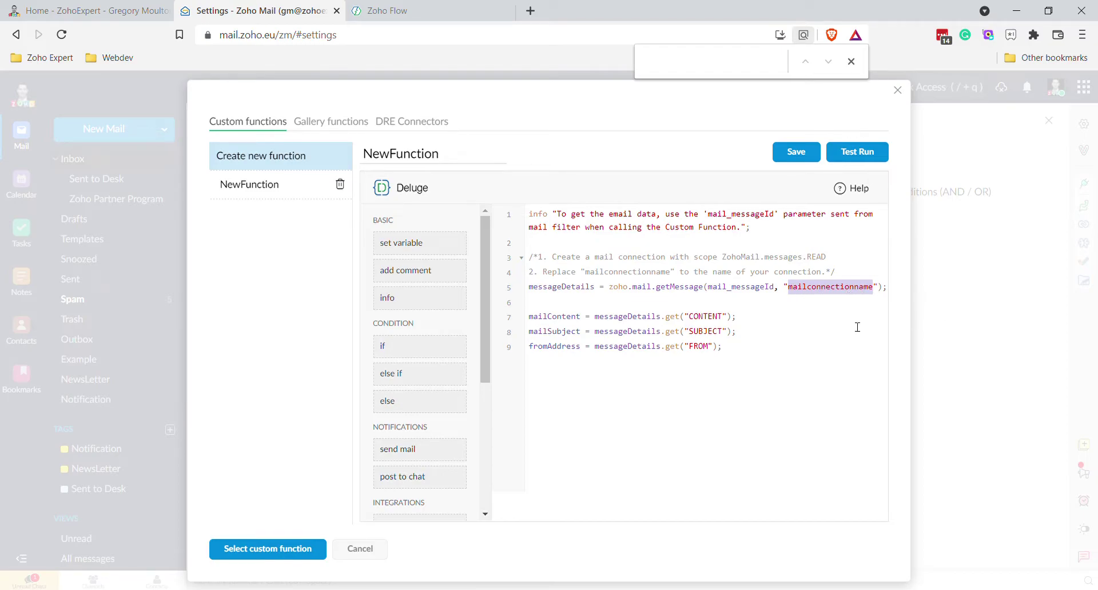
{"action": "type", "text": "ze_mail1"}
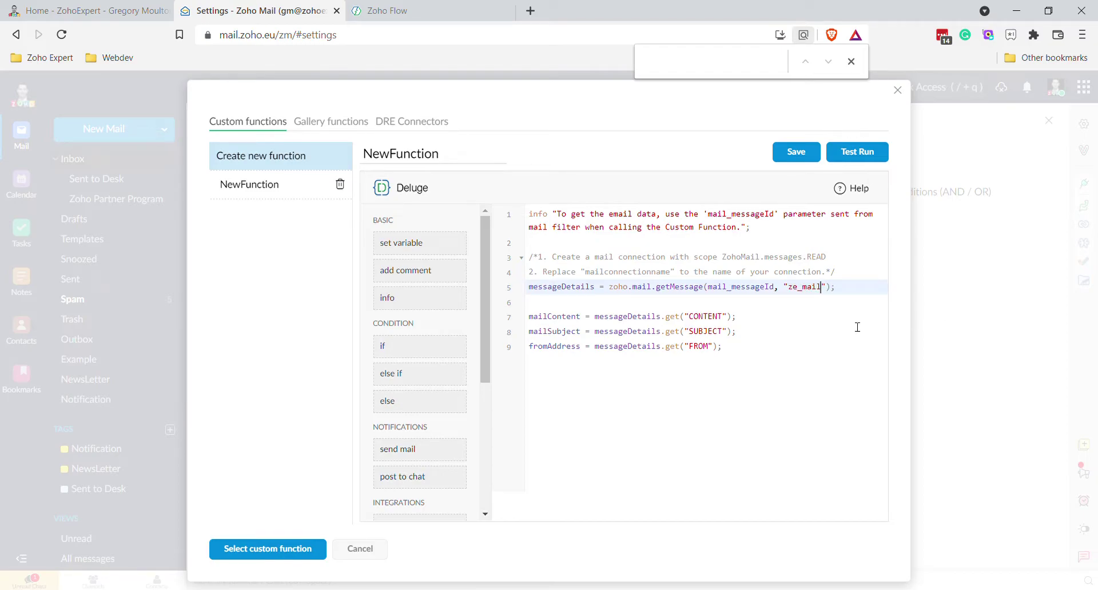
Add blank lines after the email fields and start a WebhookURL variable on line 11.
{"action": "left_click", "coordinate": [810, 363]}
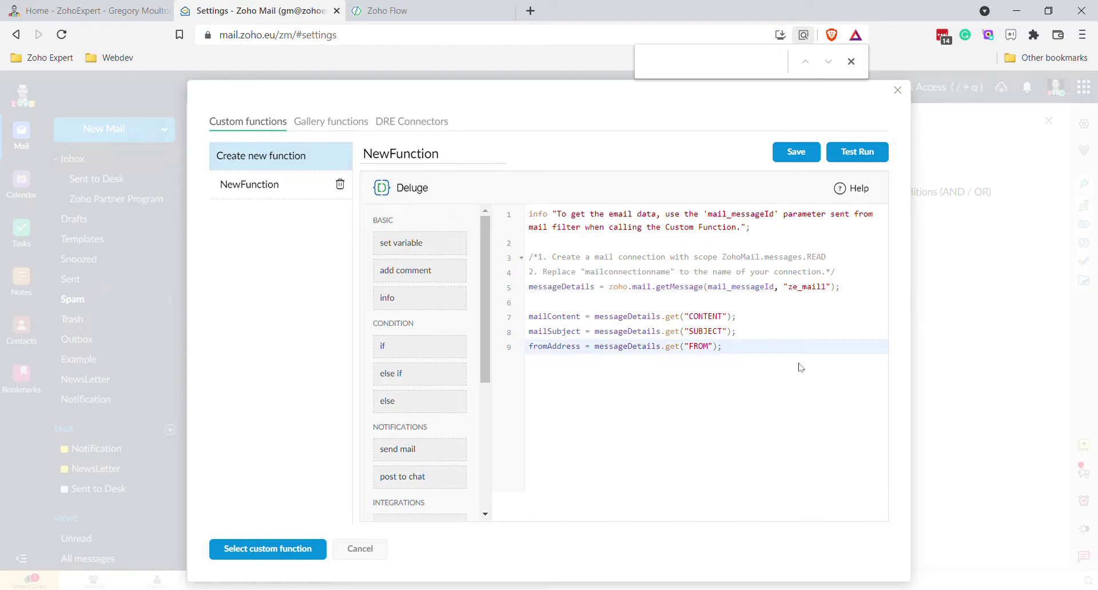
{"action": "key", "text": "Return"}
{"action": "key", "text": "Return"}
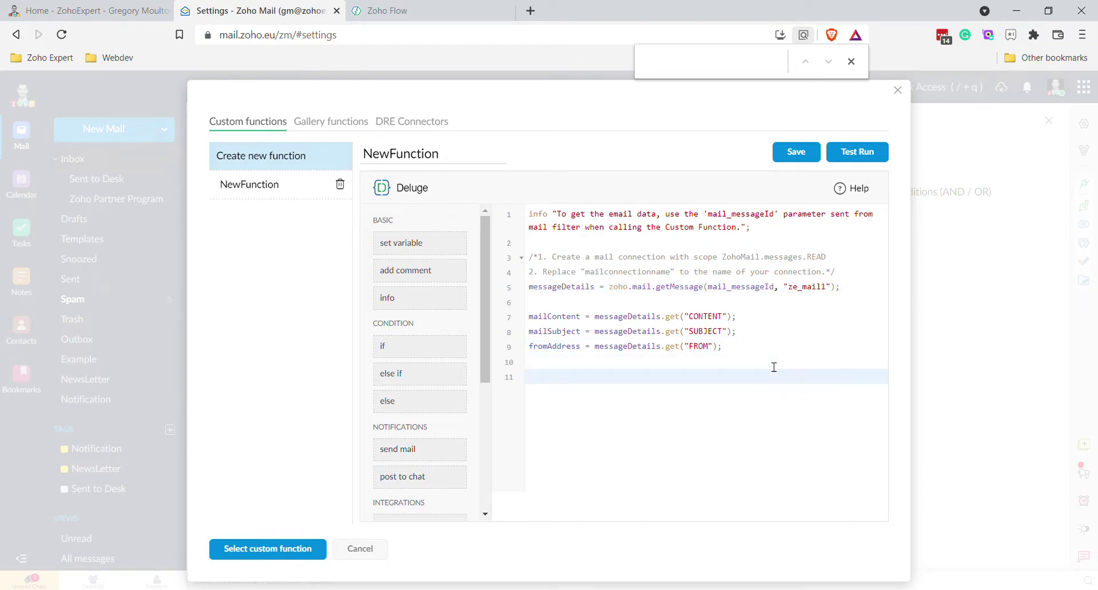
{"action": "double_click", "coordinate": [562, 293]}
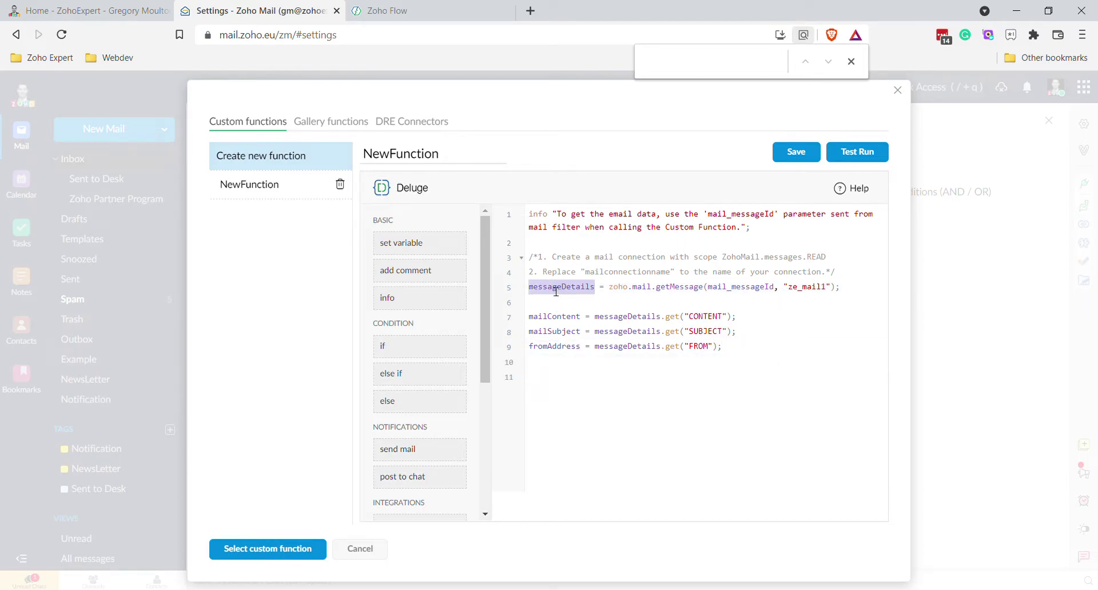
{"action": "left_click", "coordinate": [557, 373]}
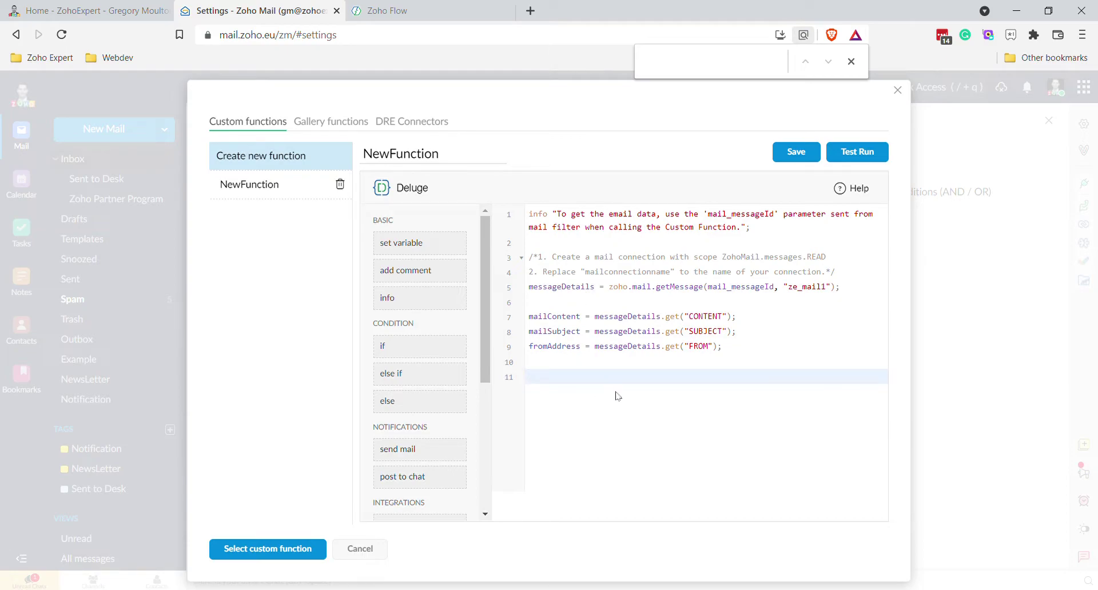
{"action": "type", "text": "WebhookU"}
Insert an invokeurl snippet named Response_from_Webhook with its url set to WebhookURL.
{"action": "key", "text": "Return"}
{"action": "key", "text": "Return"}
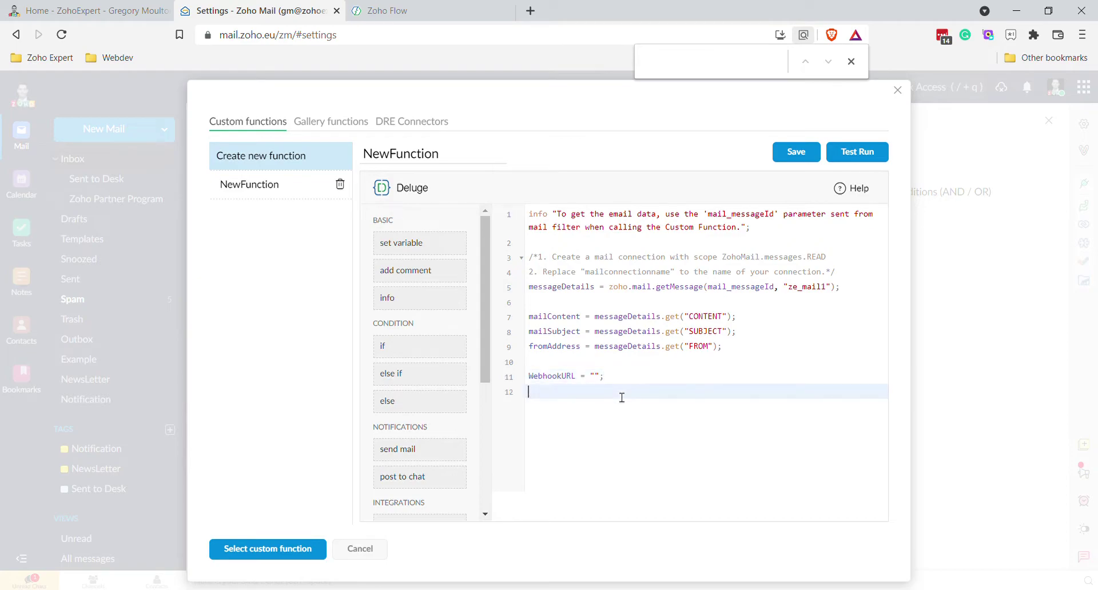
{"action": "type", "text": "inb"}
{"action": "type", "text": "o"}
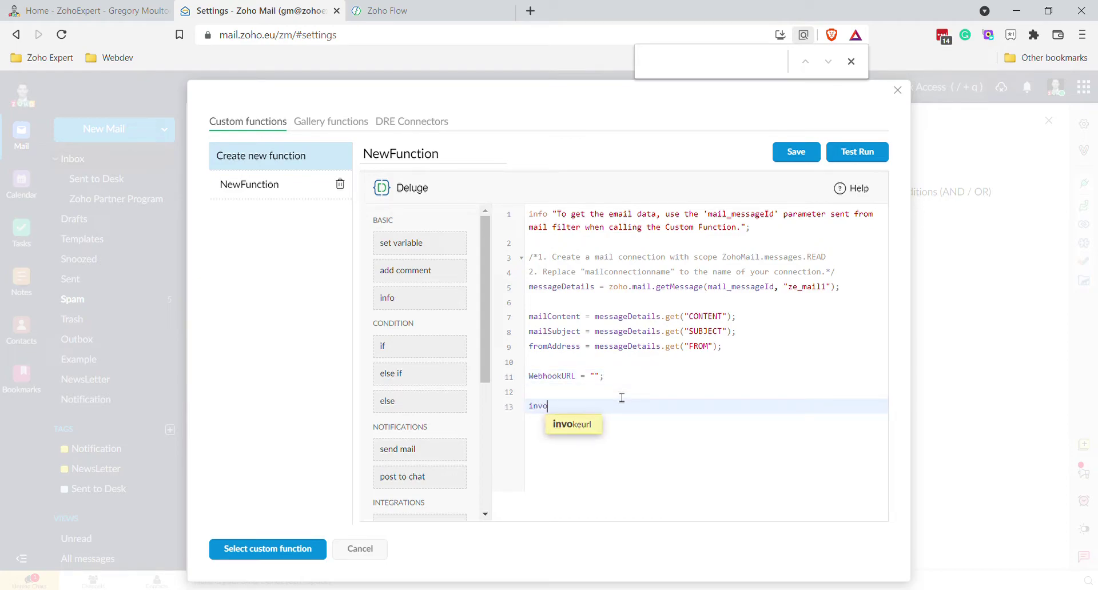
{"action": "key", "text": "Return"}
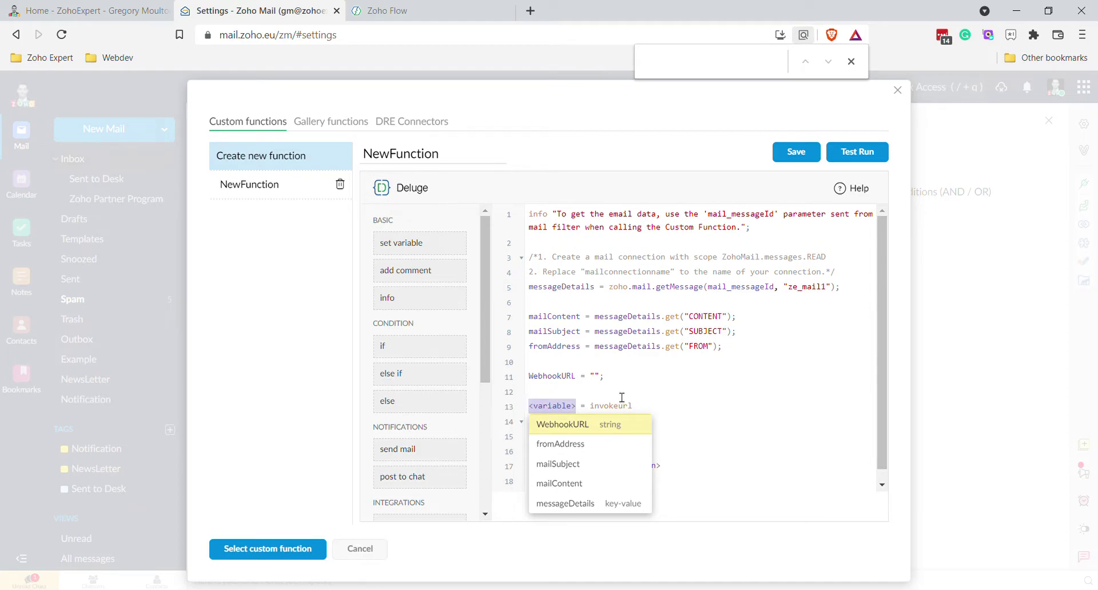
{"action": "type", "text": "Response_from_Webhook"}
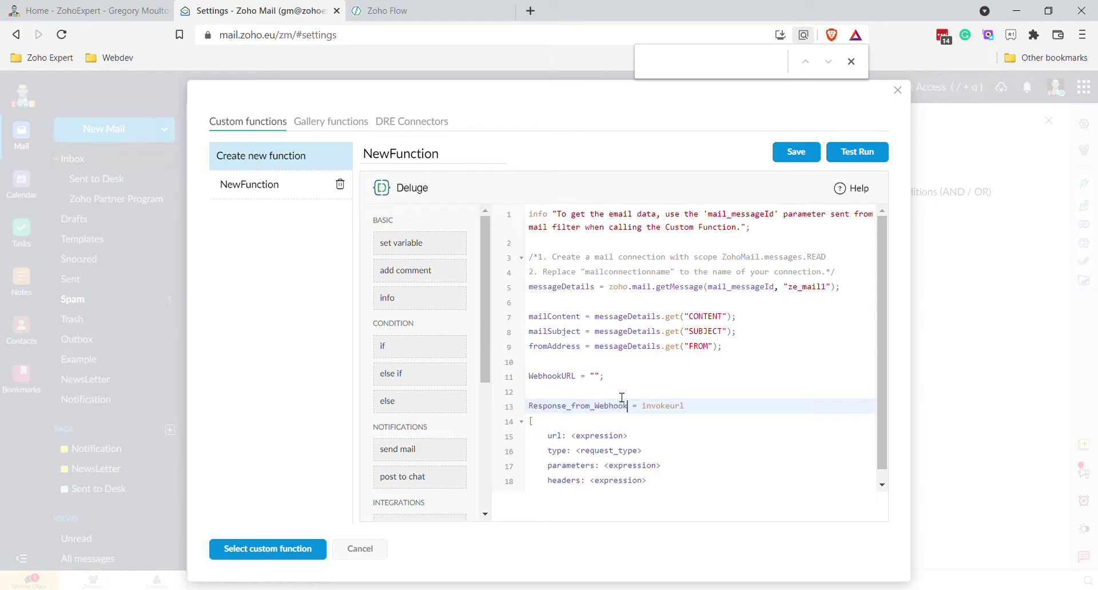
{"action": "left_click", "coordinate": [614, 436]}
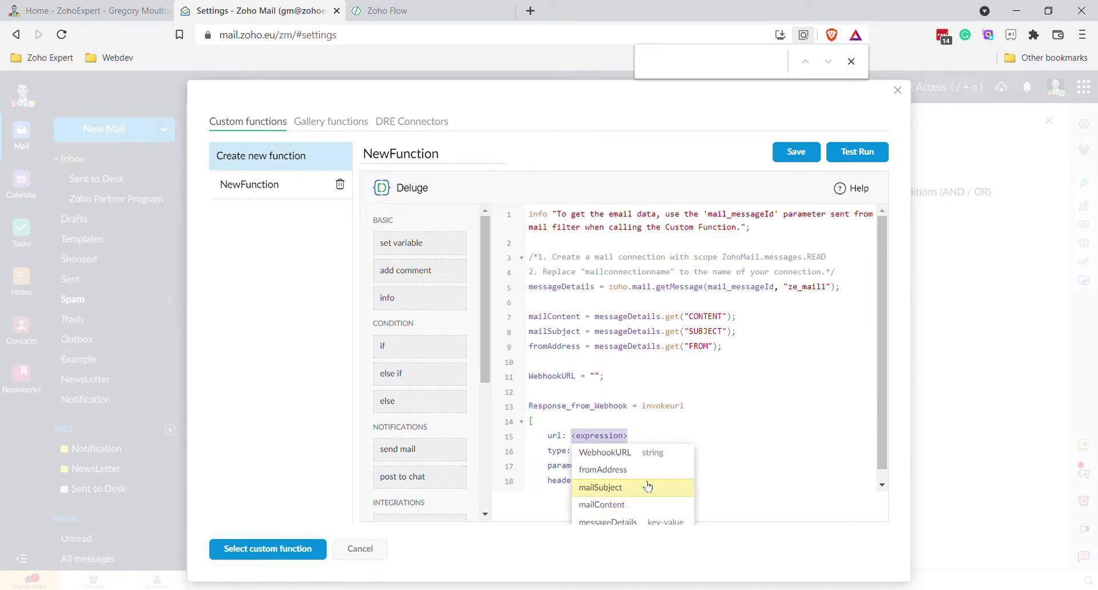
{"action": "left_click", "coordinate": [630, 454]}
Make the request type POST with messageDetails as parameters, and delete the headers line.
{"action": "left_click", "coordinate": [625, 454]}
{"action": "left_click", "coordinate": [595, 485]}
{"action": "left_click", "coordinate": [626, 469]}
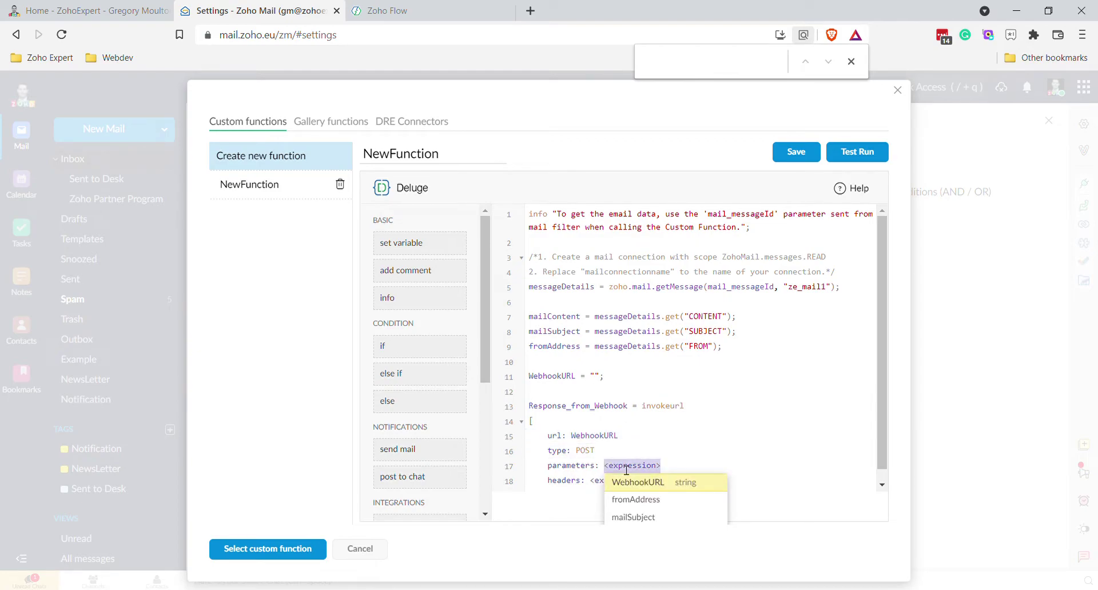
{"action": "type", "text": "mess"}
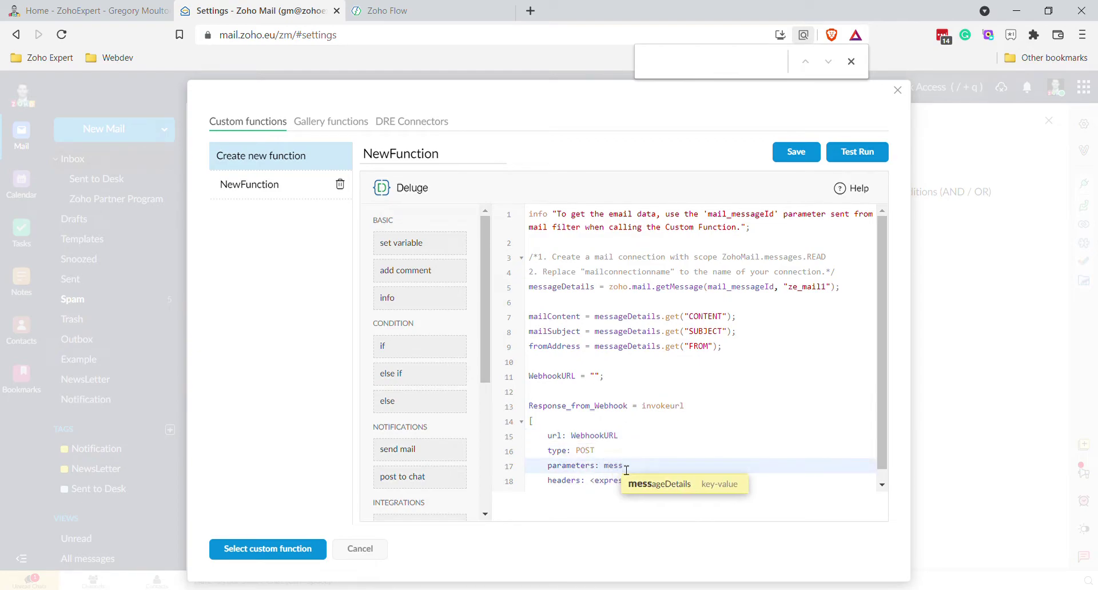
{"action": "left_click", "coordinate": [664, 485]}
{"action": "left_click_drag", "start_coordinate": [647, 481], "coordinate": [521, 470]}
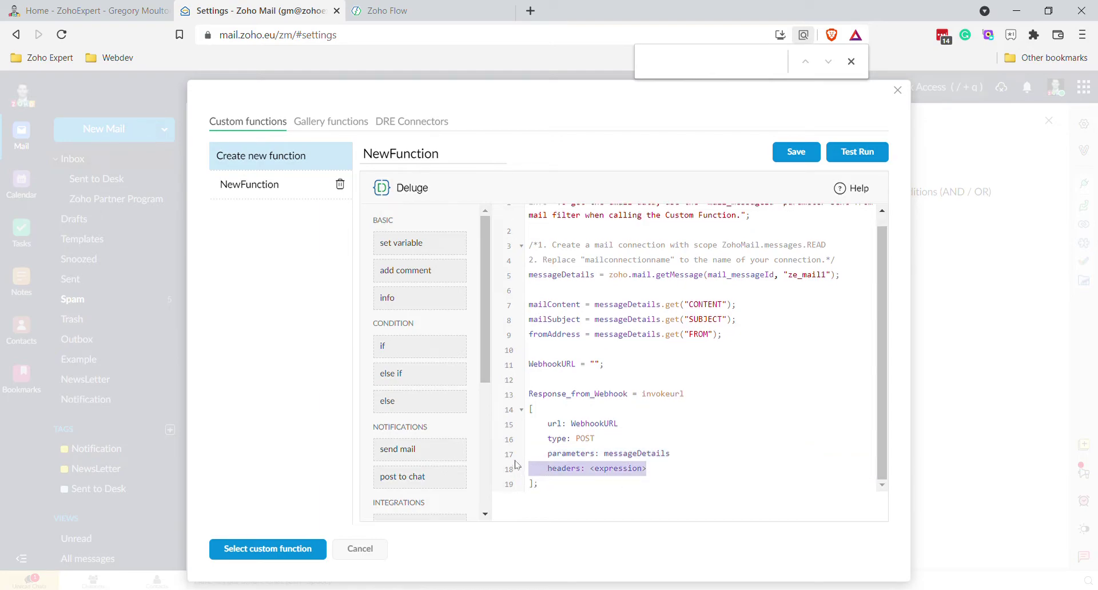
{"action": "key", "text": "BackSpace"}
{"action": "key", "text": "BackSpace"}
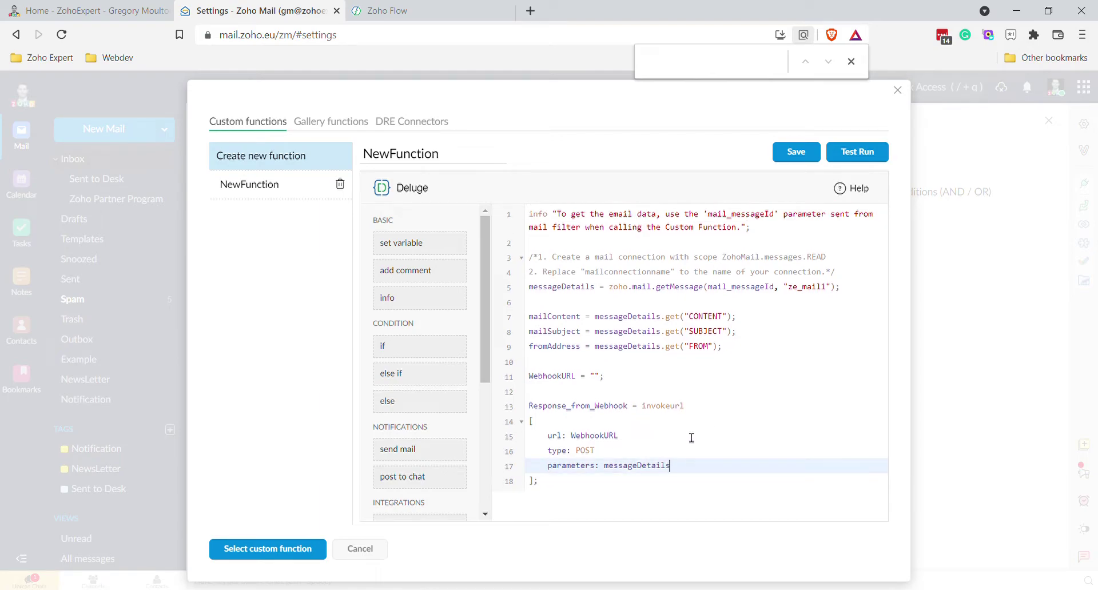
{"action": "left_click", "coordinate": [599, 382]}
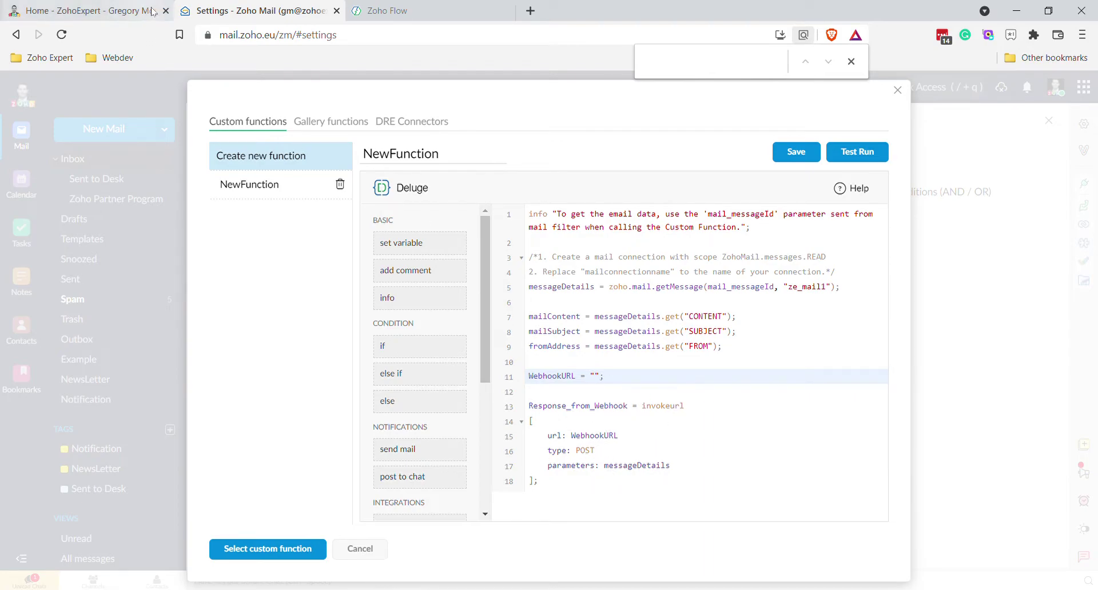
Create a new Zoho Flow flow named 'Test HTML from Mail to Webhook'.
{"action": "left_click", "coordinate": [450, 12]}
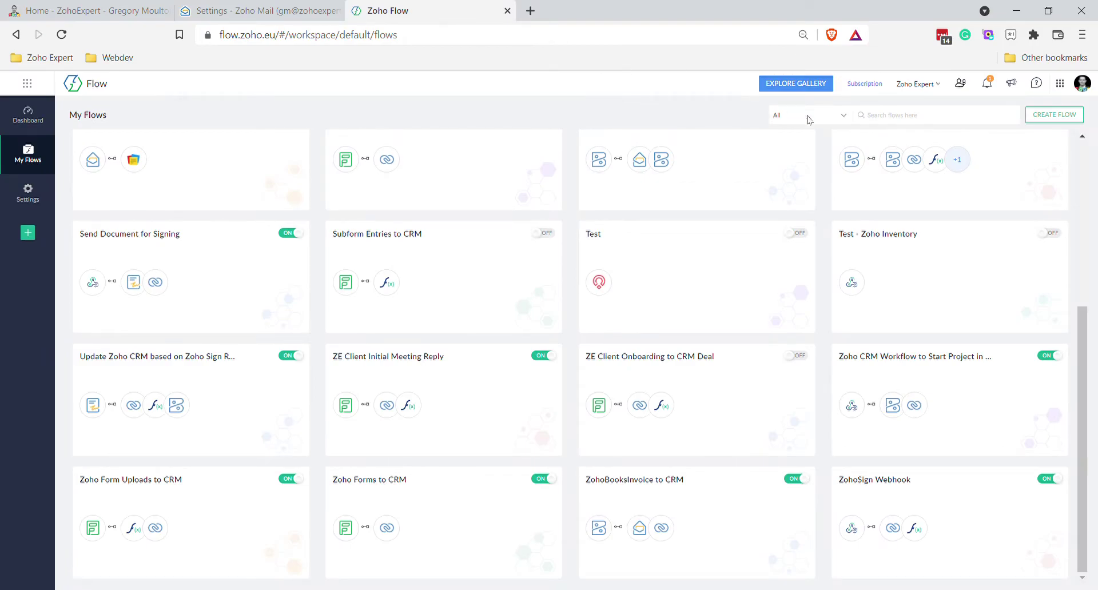
{"action": "left_click", "coordinate": [1038, 116]}
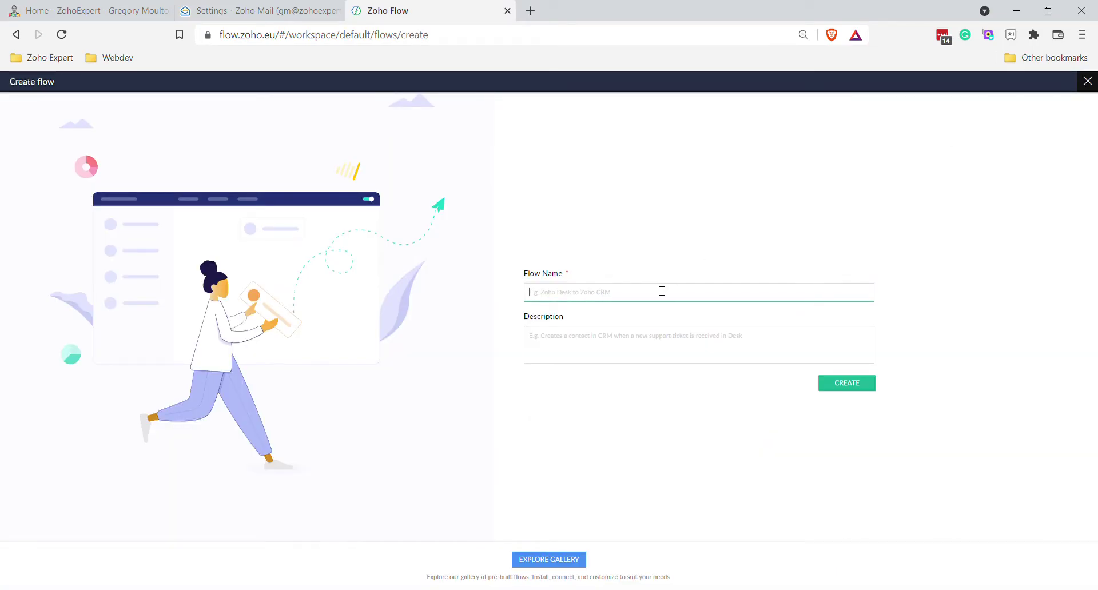
{"action": "type", "text": "Test HTML from Mail to Webhook"}
{"action": "left_click", "coordinate": [855, 384]}
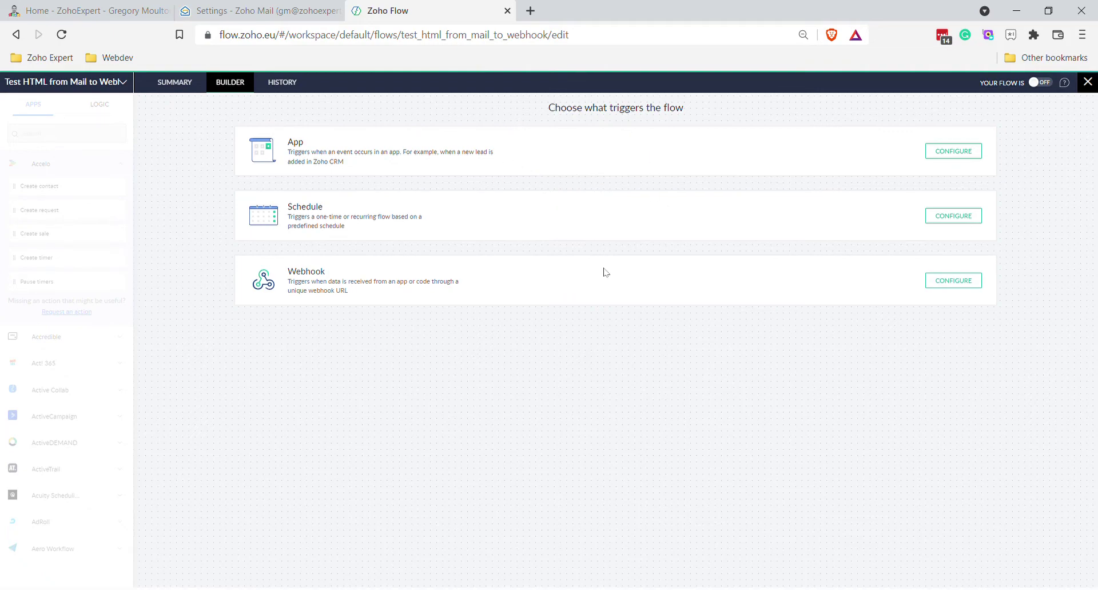
Give the flow a Webhook trigger with JSON payload and advance to its test step.
{"action": "left_click", "coordinate": [97, 10]}
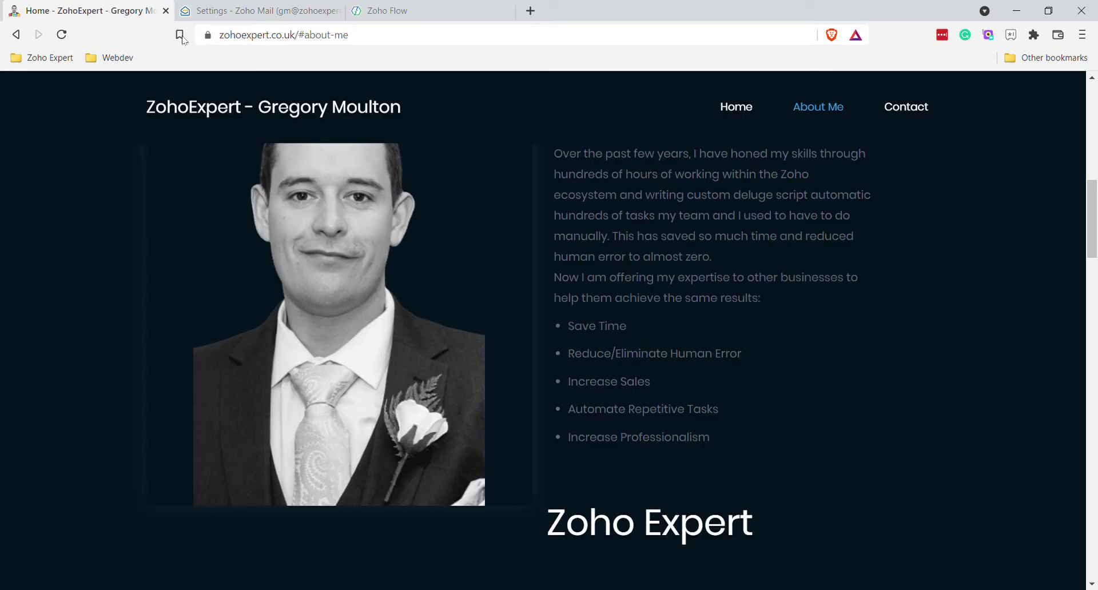
{"action": "left_click", "coordinate": [240, 11]}
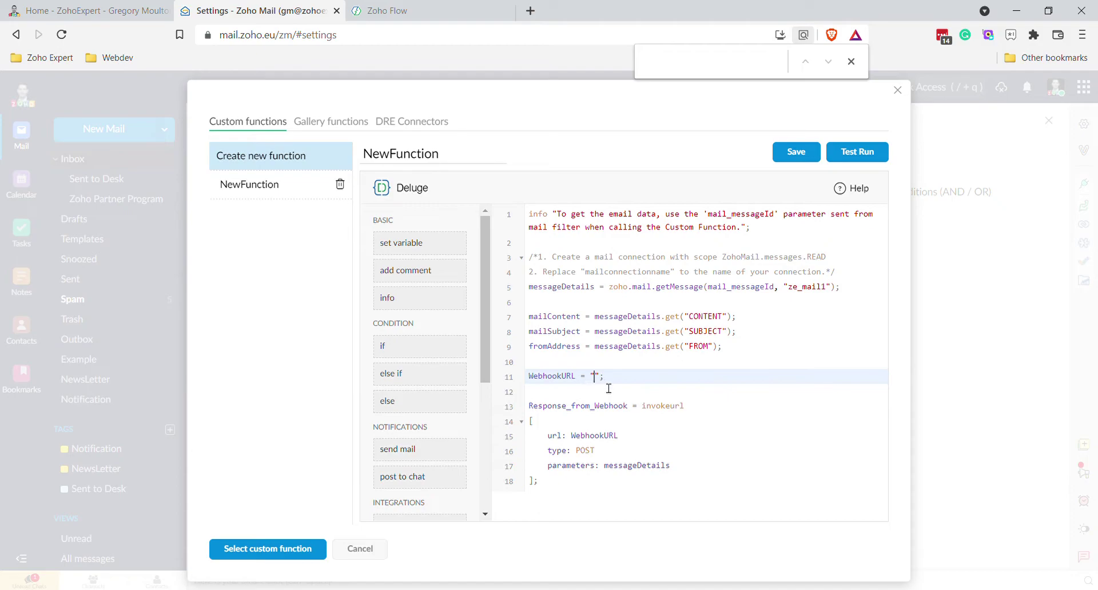
{"action": "left_click", "coordinate": [441, 12]}
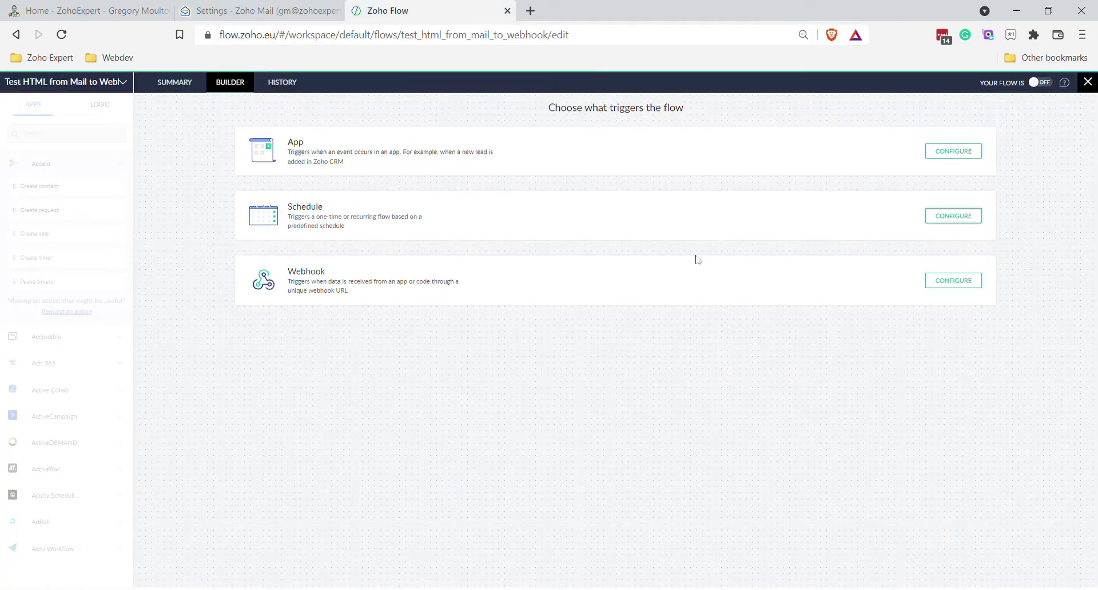
{"action": "left_click", "coordinate": [955, 280]}
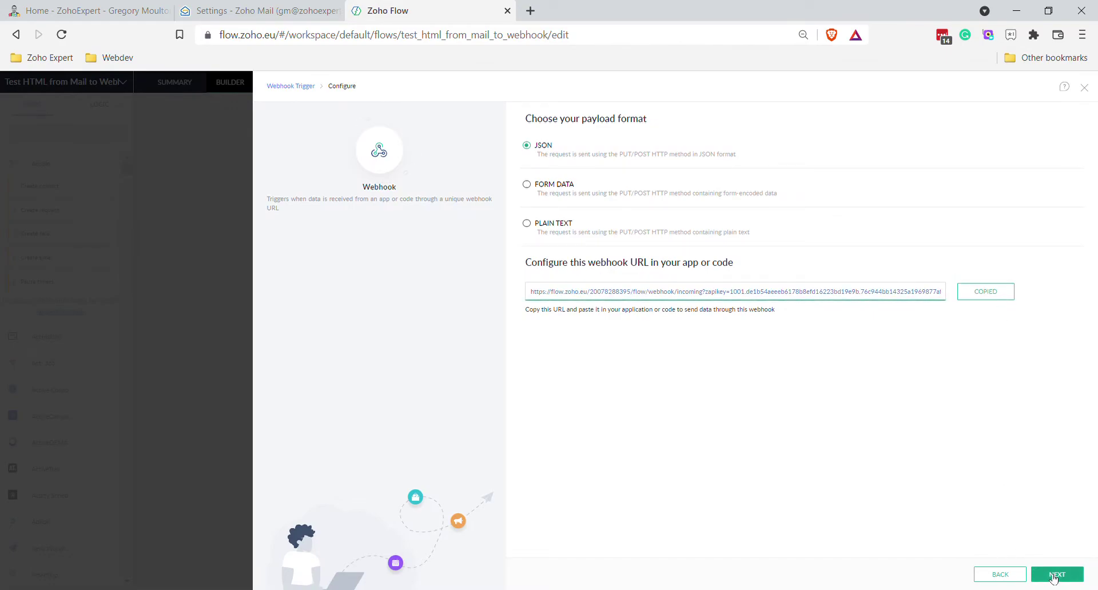
{"action": "left_click", "coordinate": [1054, 577]}
Copy the flow's generated webhook URL and move on to the webhook test step again.
{"action": "left_click", "coordinate": [246, 10]}
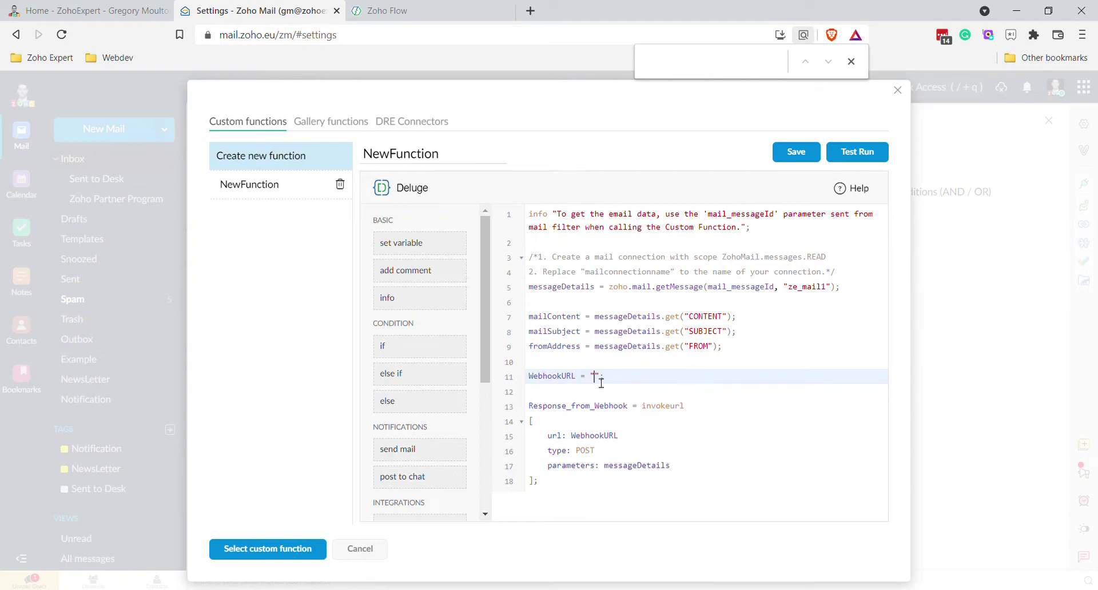
{"action": "left_click", "coordinate": [852, 61]}
{"action": "left_click", "coordinate": [388, 12]}
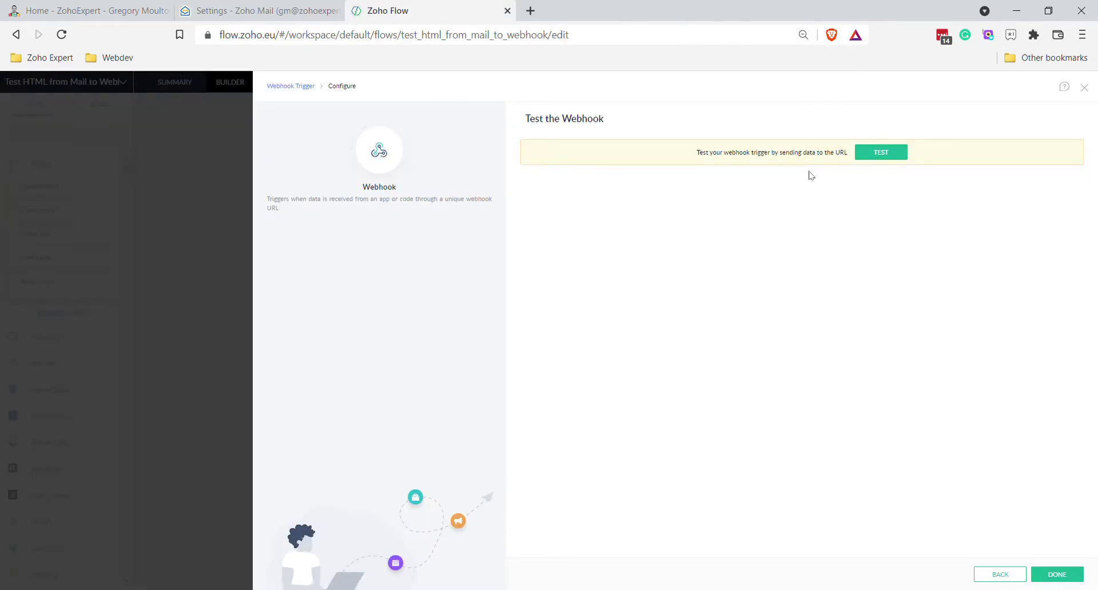
{"action": "left_click", "coordinate": [1001, 575]}
{"action": "left_click", "coordinate": [984, 292]}
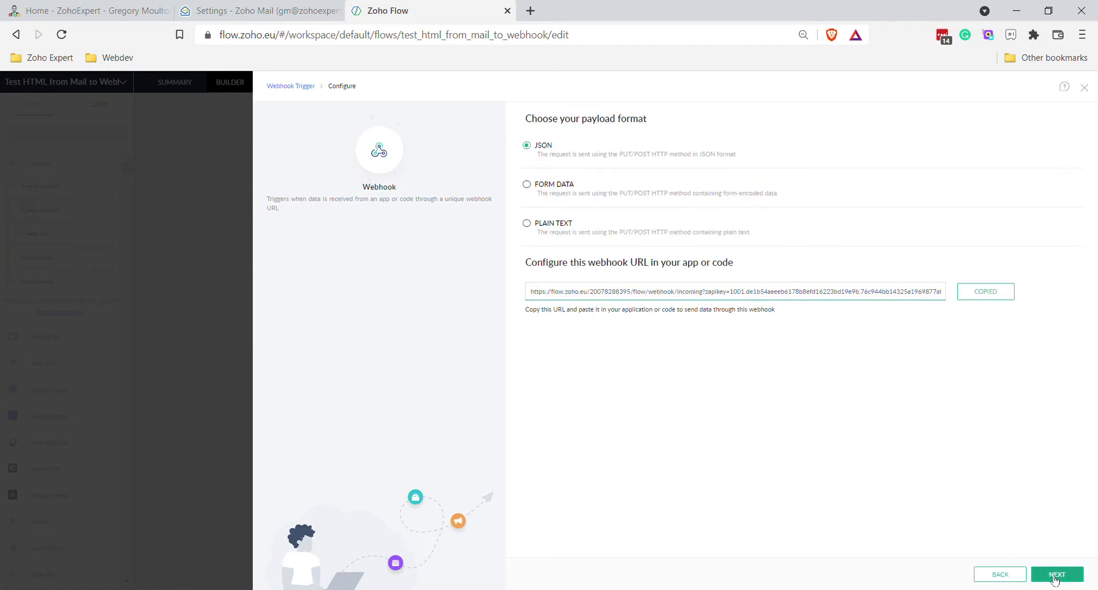
{"action": "left_click", "coordinate": [1055, 575]}
Paste the webhook URL into WebhookURL on line 11 and start the Flow webhook test listening.
{"action": "left_click", "coordinate": [264, 8]}
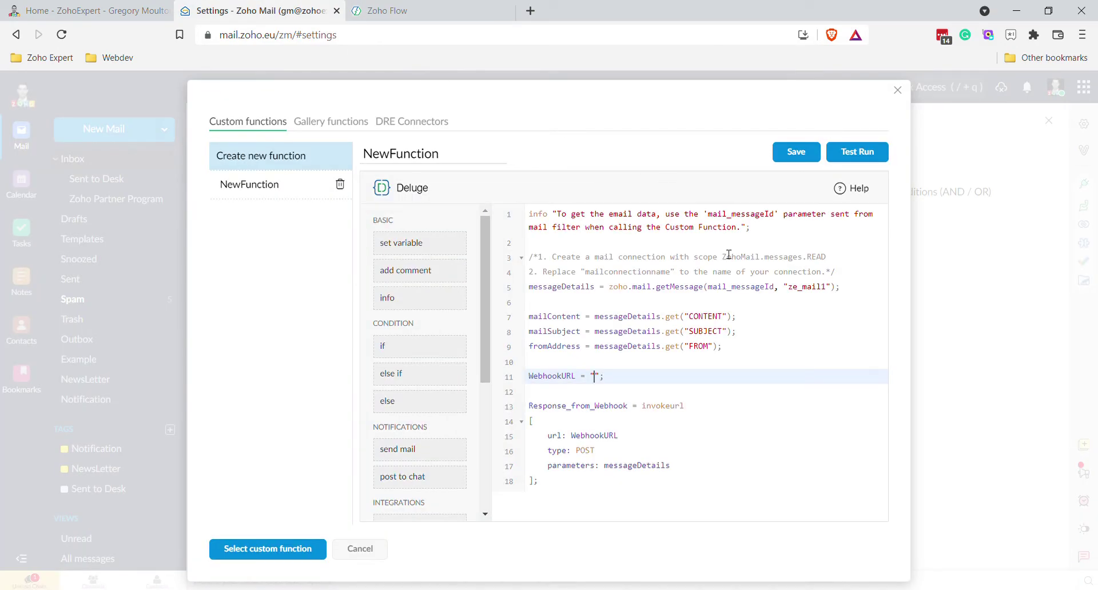
{"action": "key", "text": "ctrl+v"}
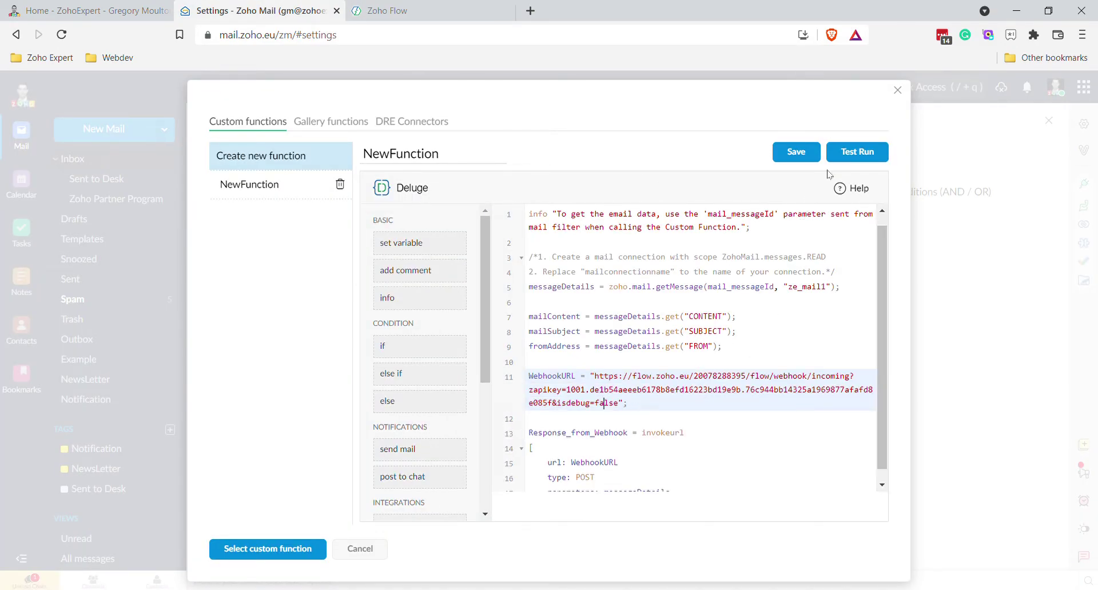
{"action": "left_click", "coordinate": [470, 12]}
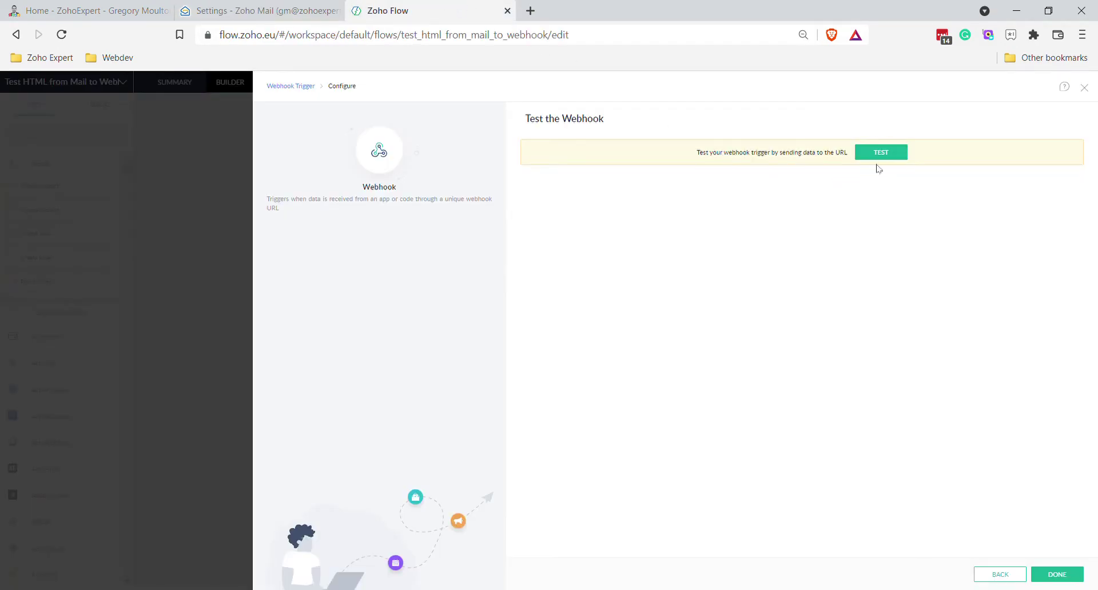
{"action": "left_click", "coordinate": [882, 153]}
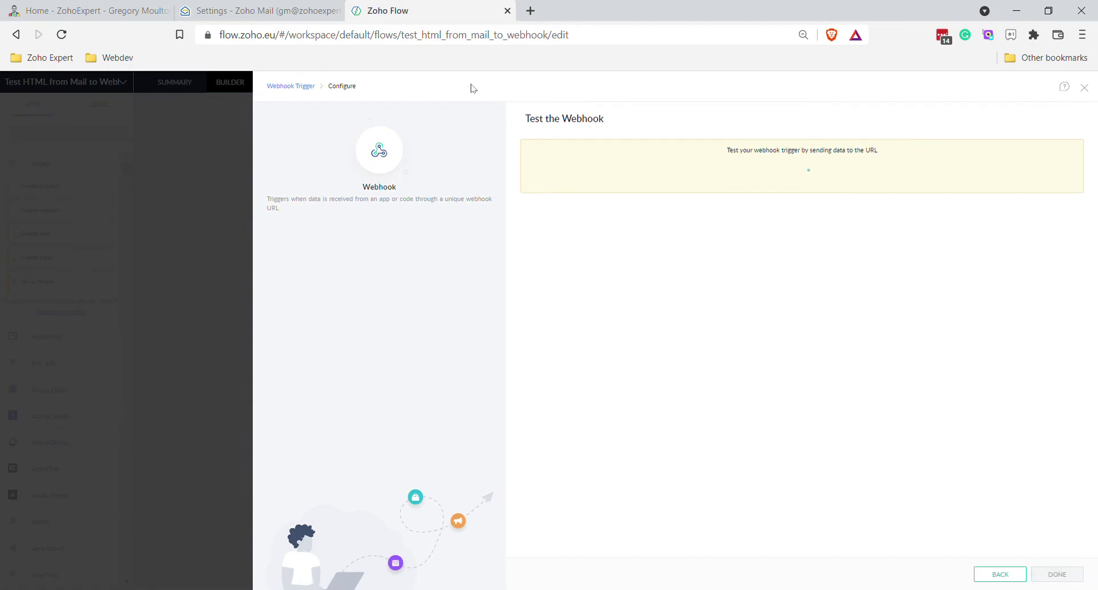
{"action": "left_click", "coordinate": [286, 12]}
{"action": "scroll", "coordinate": [747, 361], "scroll_direction": "down", "scroll_amount": 1}
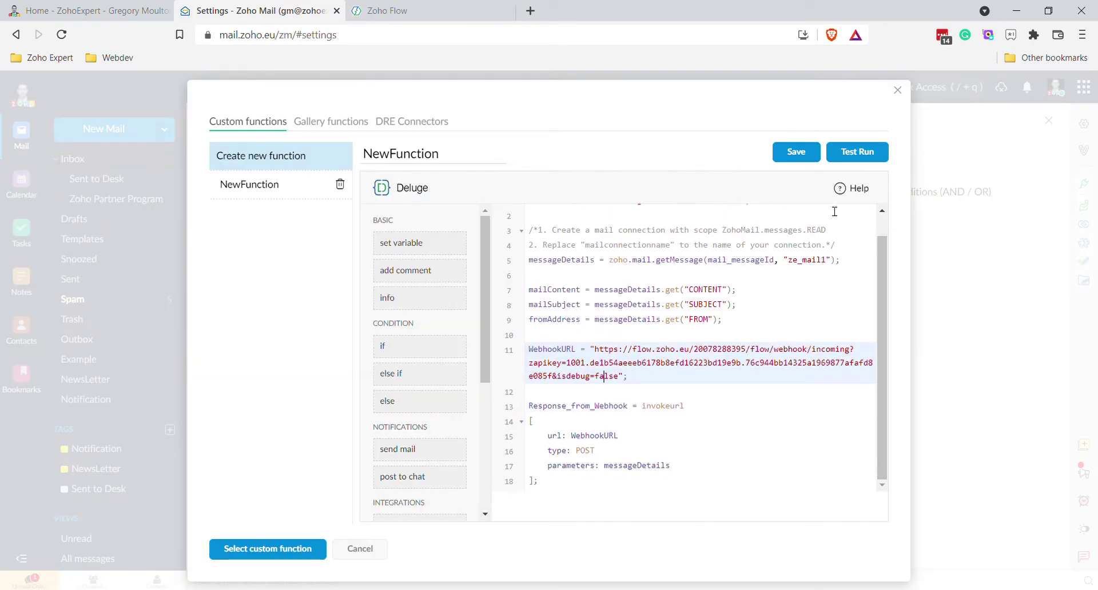
Name the function HTML_to_Webhook, save it, and test-run it on a sample Inbox mail.
{"action": "double_click", "coordinate": [431, 164]}
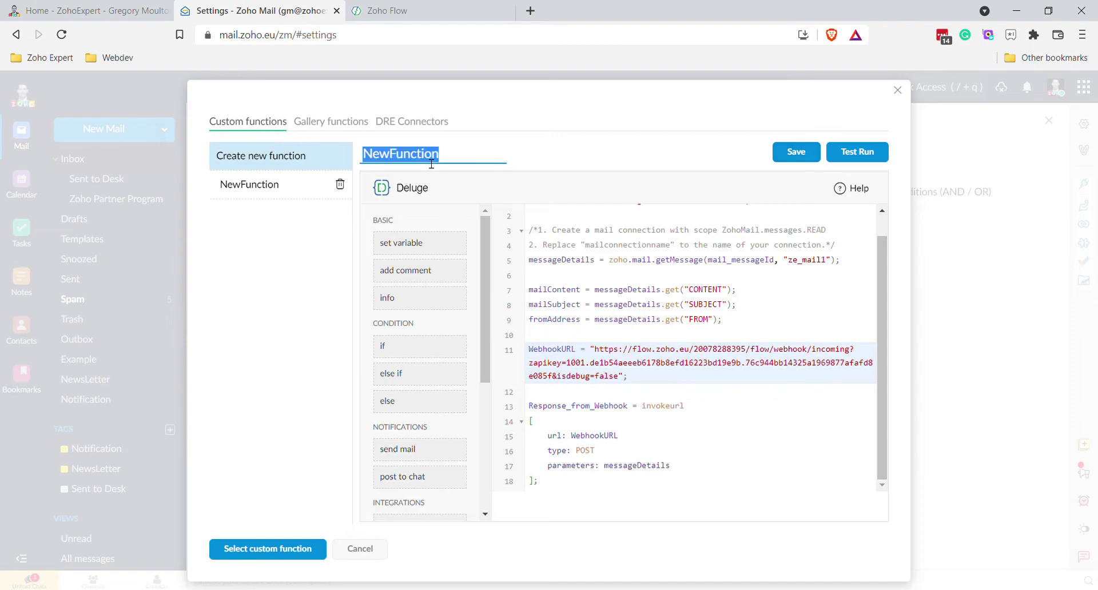
{"action": "type", "text": "HTM"}
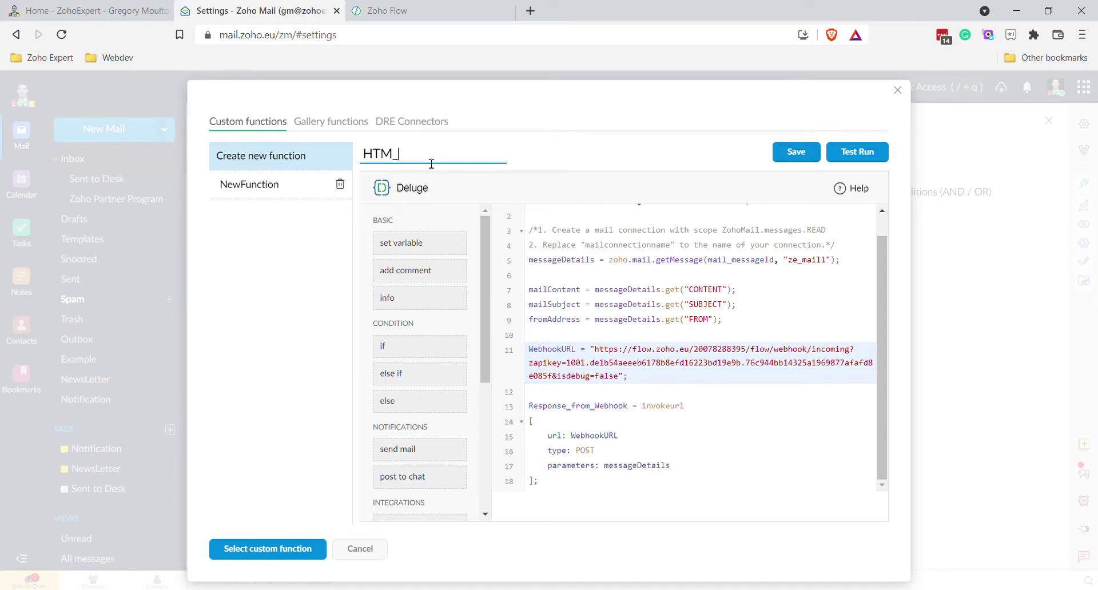
{"action": "type", "text": "L_to_Webhook"}
{"action": "left_click", "coordinate": [795, 155]}
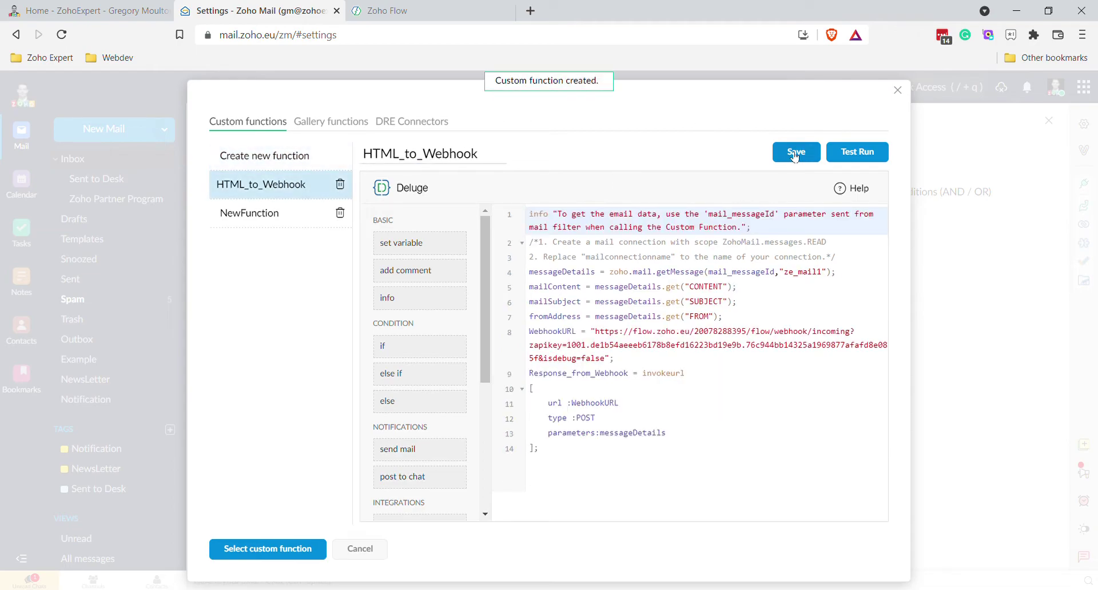
{"action": "left_click", "coordinate": [853, 152]}
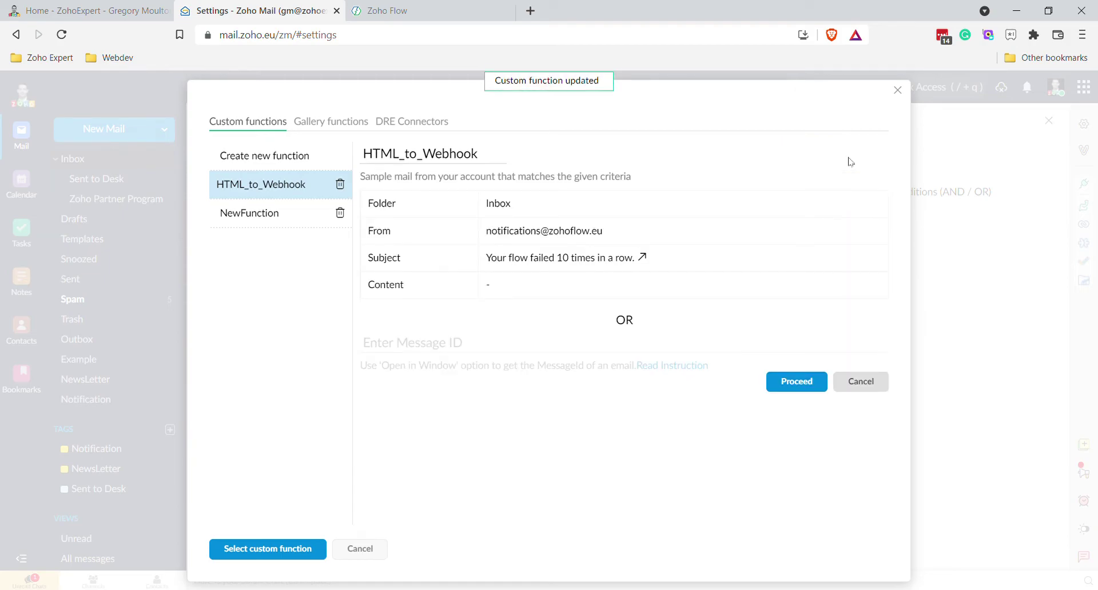
{"action": "left_click", "coordinate": [802, 380]}
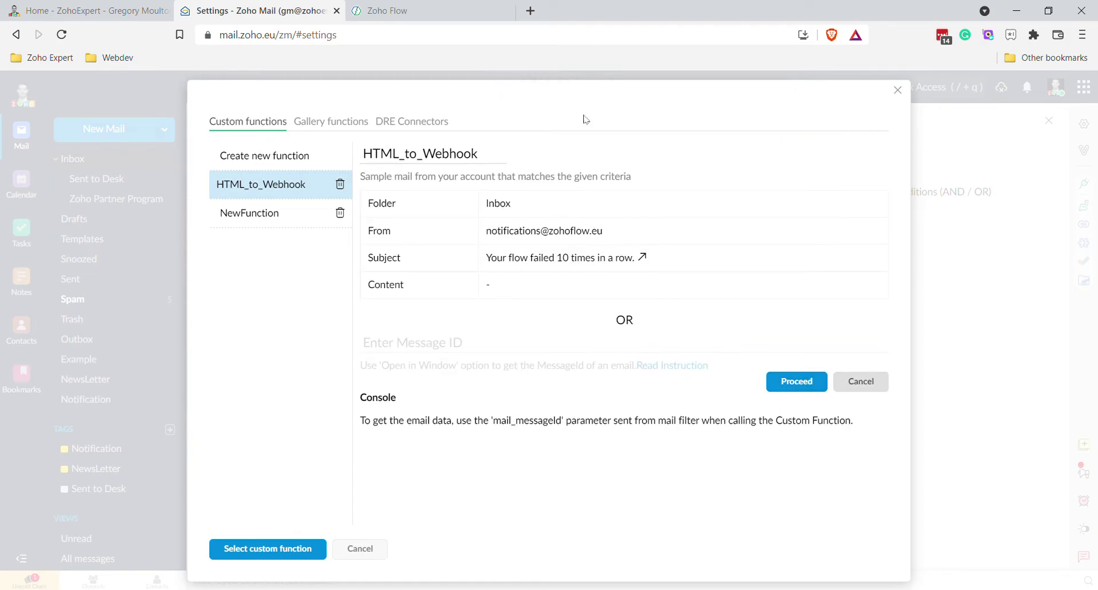
Inspect the Zoho Flow test payload for the mail's SUBJECT and HTML CONTENT fields.
{"action": "left_click", "coordinate": [444, 10]}
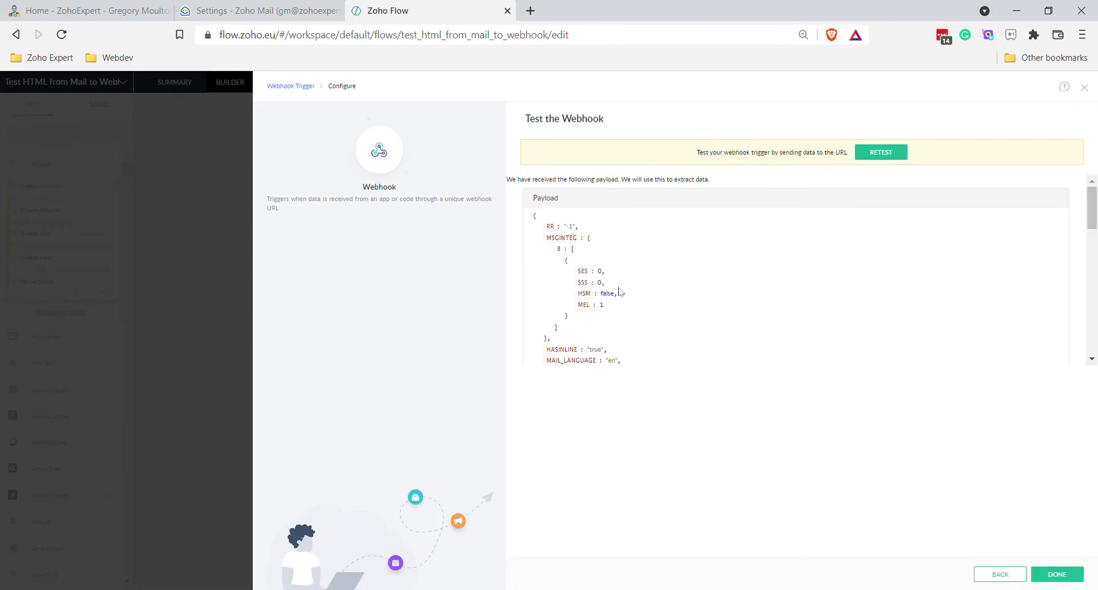
{"action": "scroll", "coordinate": [632, 226], "scroll_direction": "down", "scroll_amount": 3}
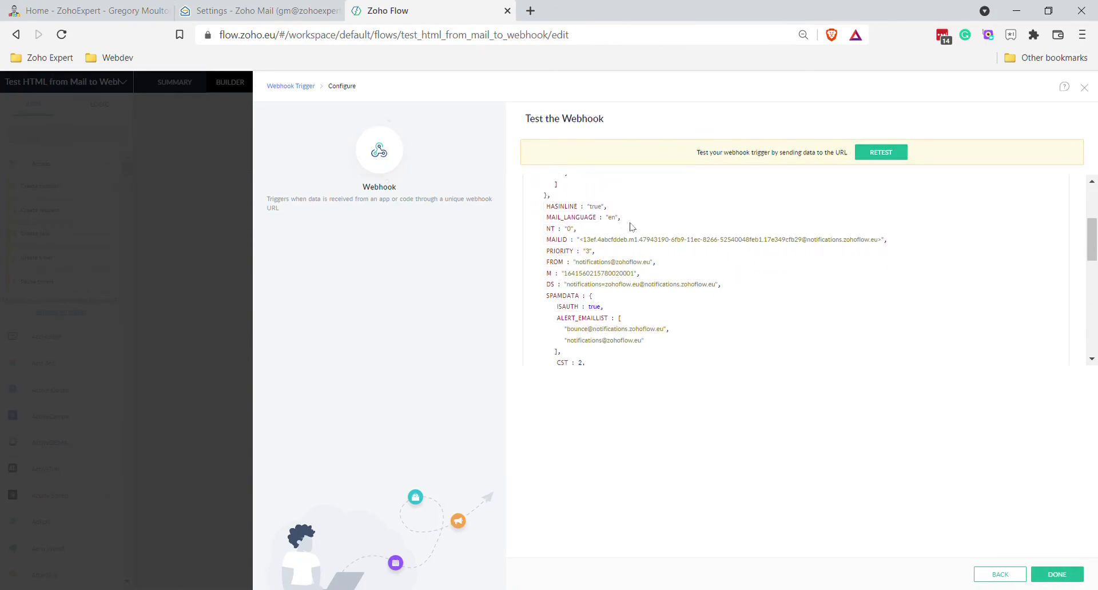
{"action": "scroll", "coordinate": [670, 186], "scroll_direction": "down", "scroll_amount": 3}
{"action": "scroll", "coordinate": [670, 186], "scroll_direction": "down", "scroll_amount": 2}
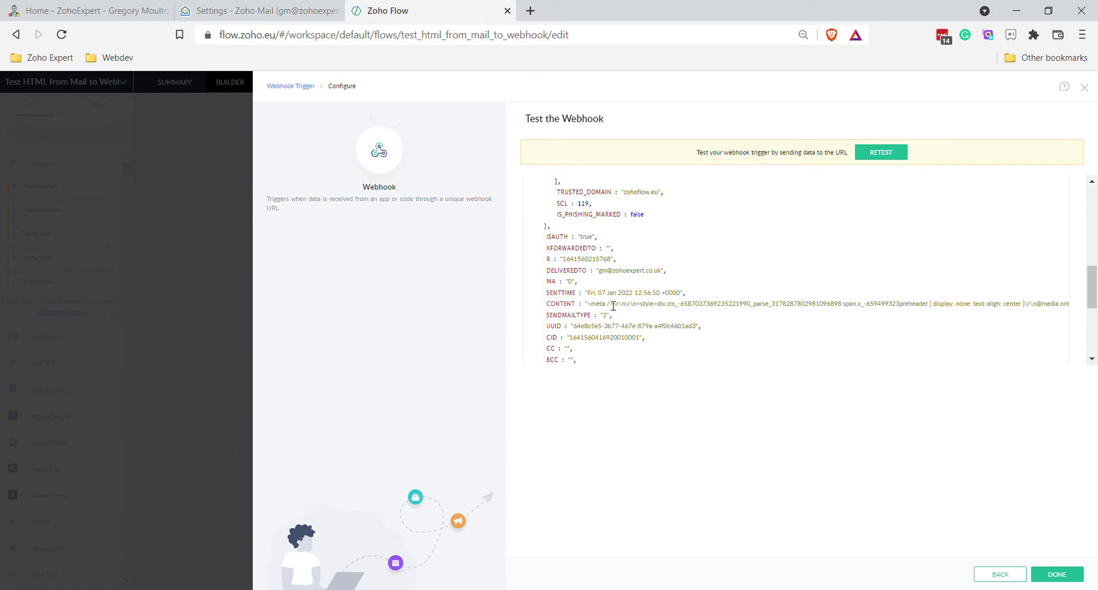
{"action": "scroll", "coordinate": [1025, 311], "scroll_direction": "right", "scroll_amount": 15}
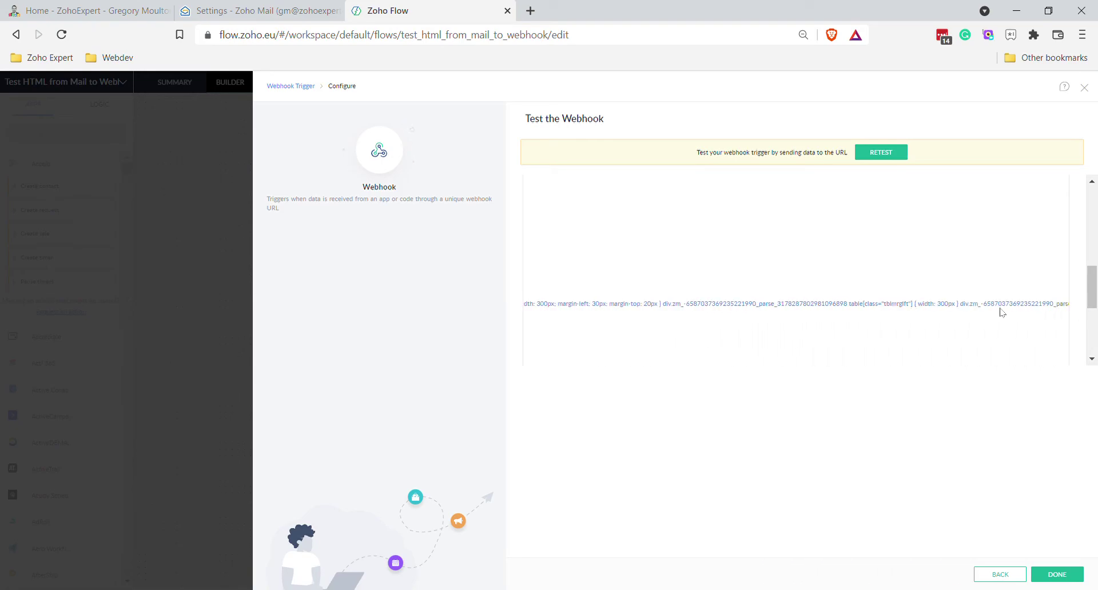
{"action": "scroll", "coordinate": [681, 331], "scroll_direction": "down", "scroll_amount": 3}
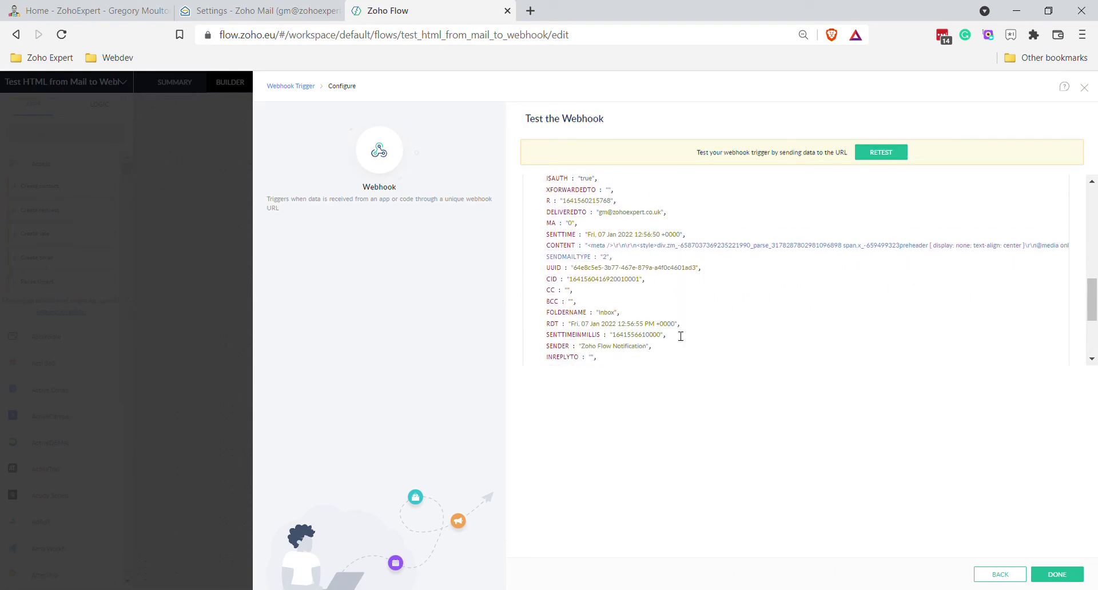
{"action": "scroll", "coordinate": [686, 282], "scroll_direction": "down", "scroll_amount": 5}
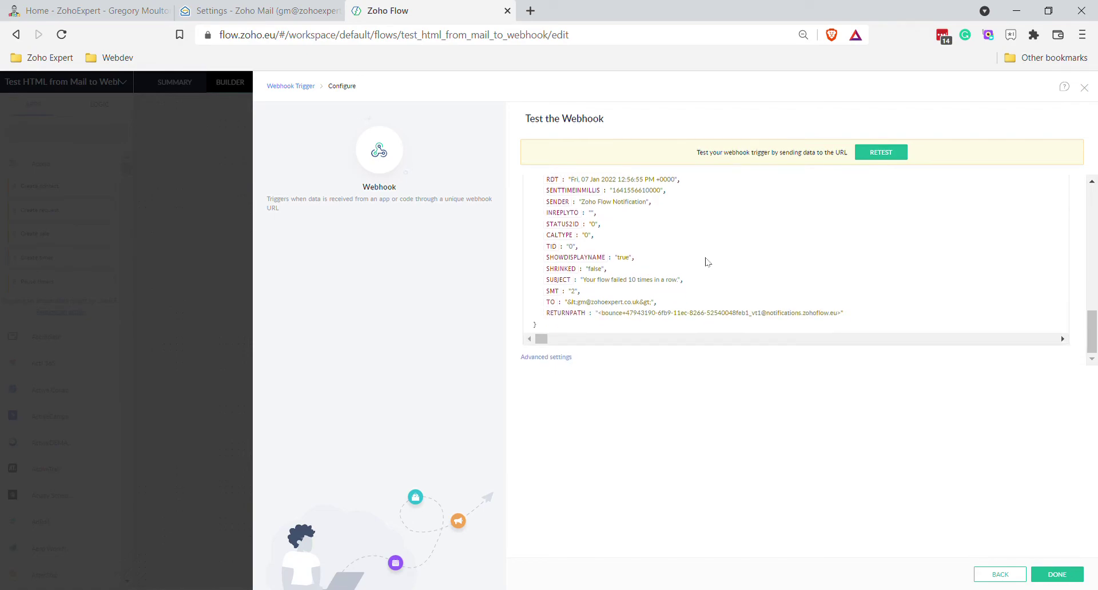
{"action": "scroll", "coordinate": [695, 284], "scroll_direction": "up", "scroll_amount": 10}
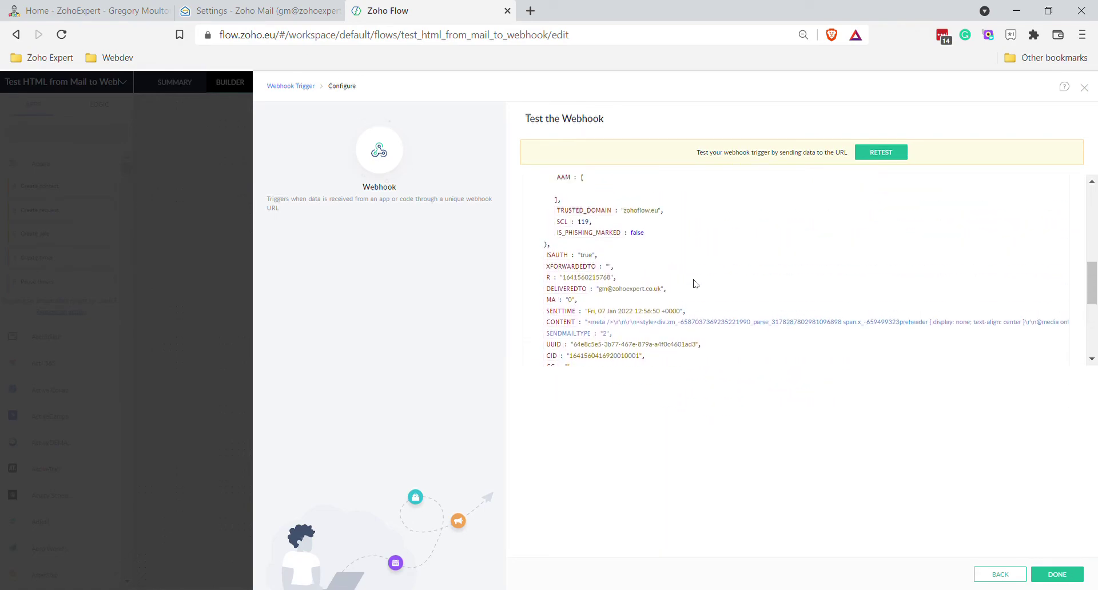
{"action": "scroll", "coordinate": [695, 284], "scroll_direction": "up", "scroll_amount": 3}
{"action": "scroll", "coordinate": [726, 281], "scroll_direction": "down", "scroll_amount": 3}
{"action": "scroll", "coordinate": [726, 276], "scroll_direction": "up", "scroll_amount": 3}
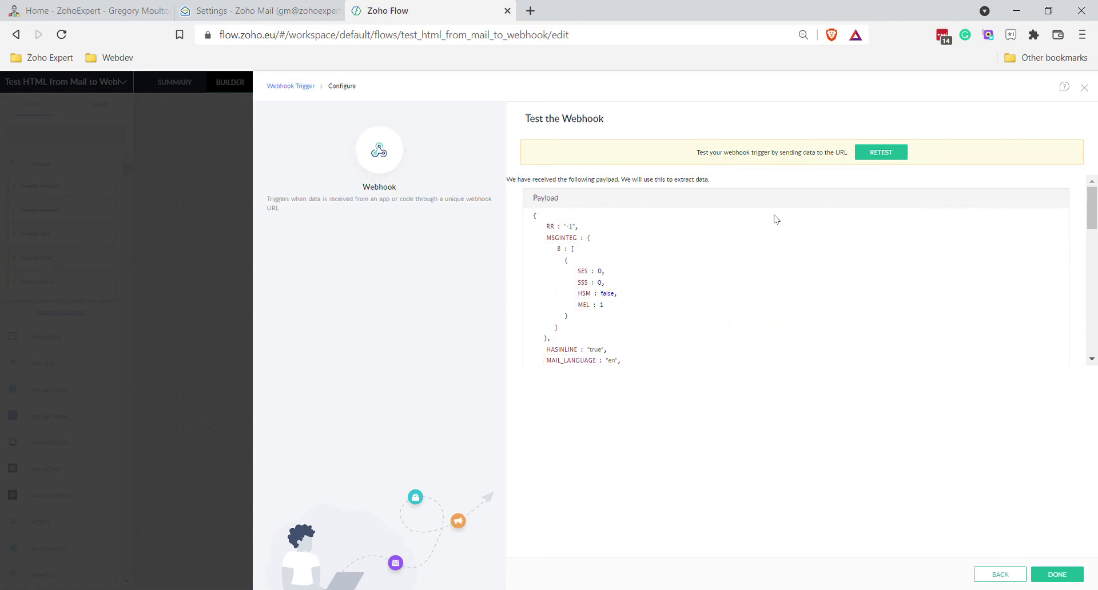
{"action": "left_click", "coordinate": [267, 12]}
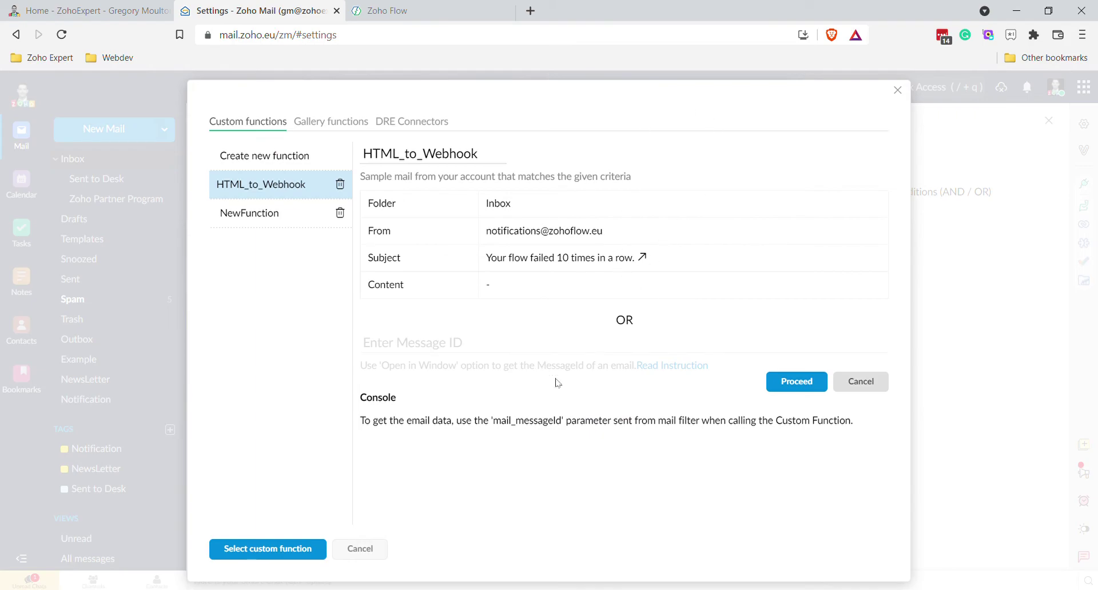
Attach HTML_to_Webhook as the filter's custom function, save the filter, and view the ZohoExpert homepage.
{"action": "left_click", "coordinate": [267, 551]}
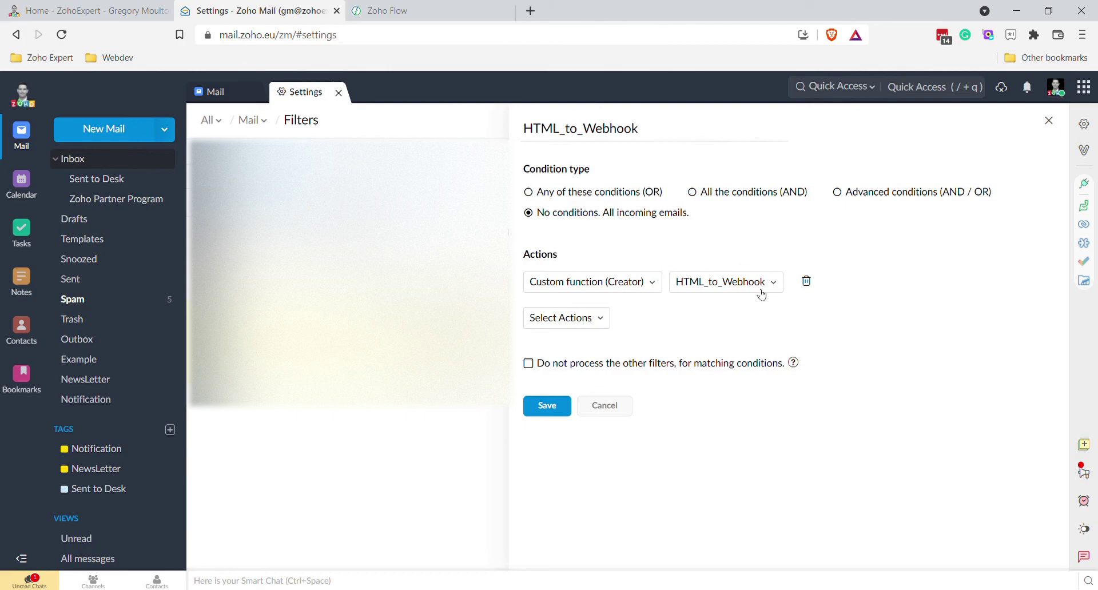
{"action": "left_click", "coordinate": [560, 406]}
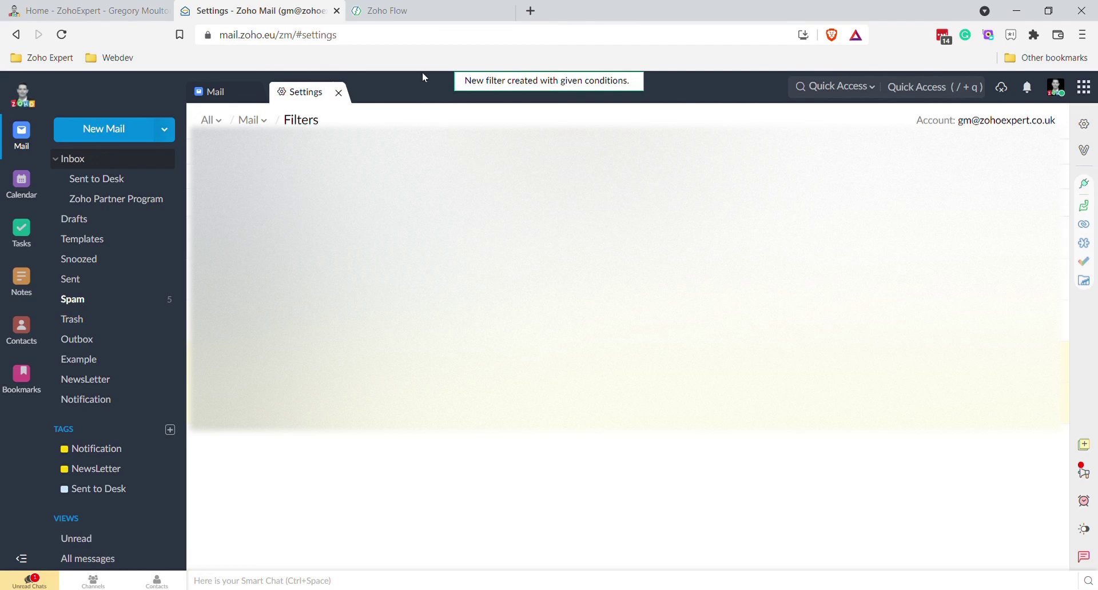
{"action": "left_click", "coordinate": [126, 11]}
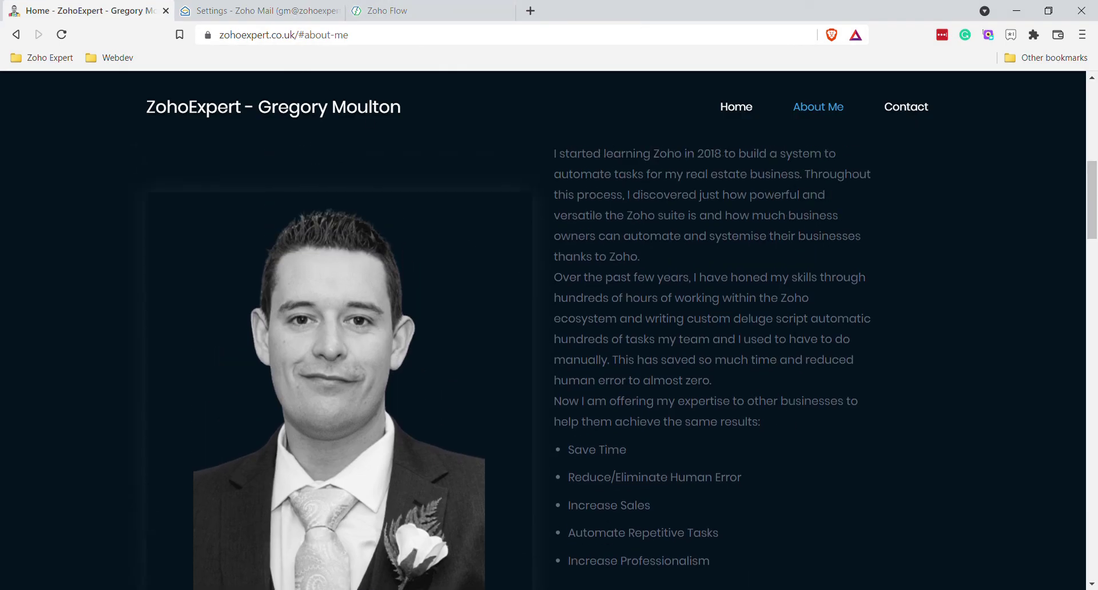
{"action": "scroll", "coordinate": [788, 325], "scroll_direction": "down", "scroll_amount": 10}
{"action": "scroll", "coordinate": [790, 324], "scroll_direction": "up", "scroll_amount": 1}
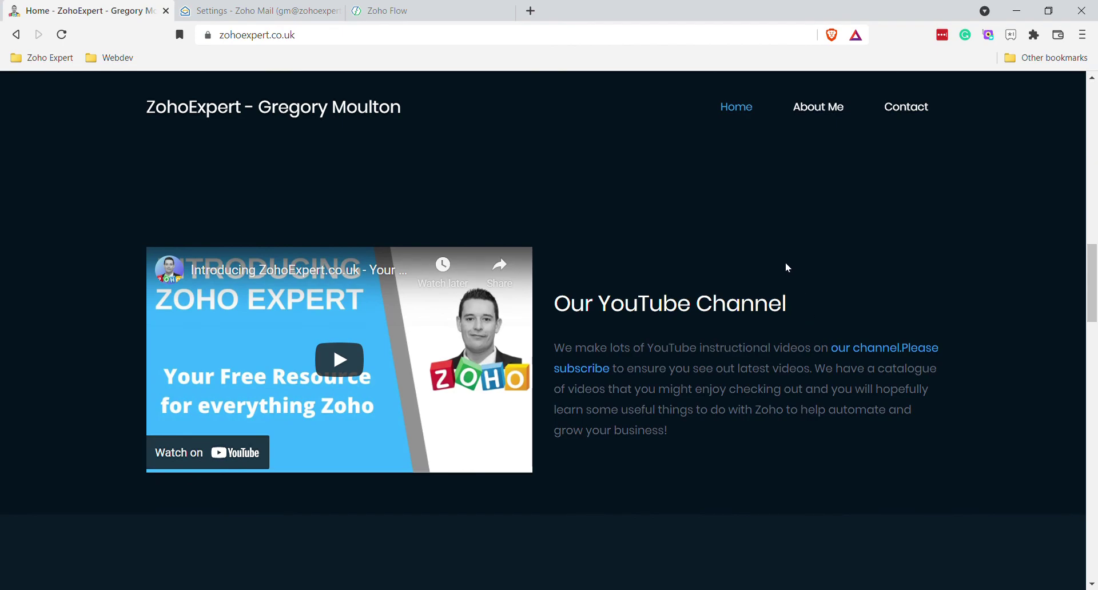